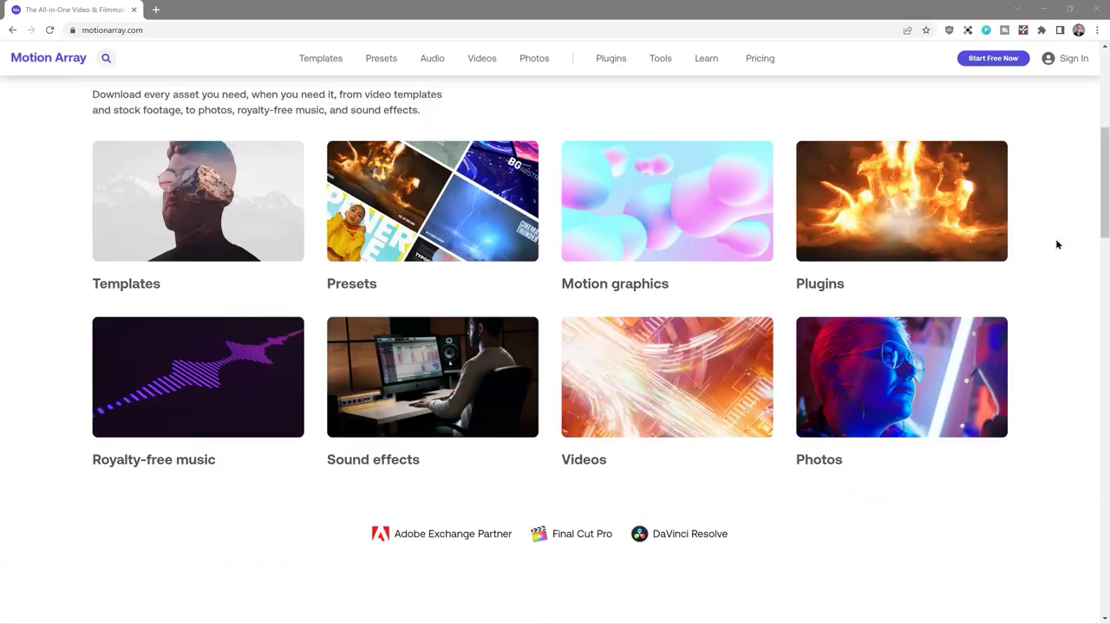
Step: Browse Motion Array's After Effects templates and filter them to the Intros category
{"action": "scroll", "coordinate": [1057, 244], "scroll_direction": "up", "scroll_amount": 1}
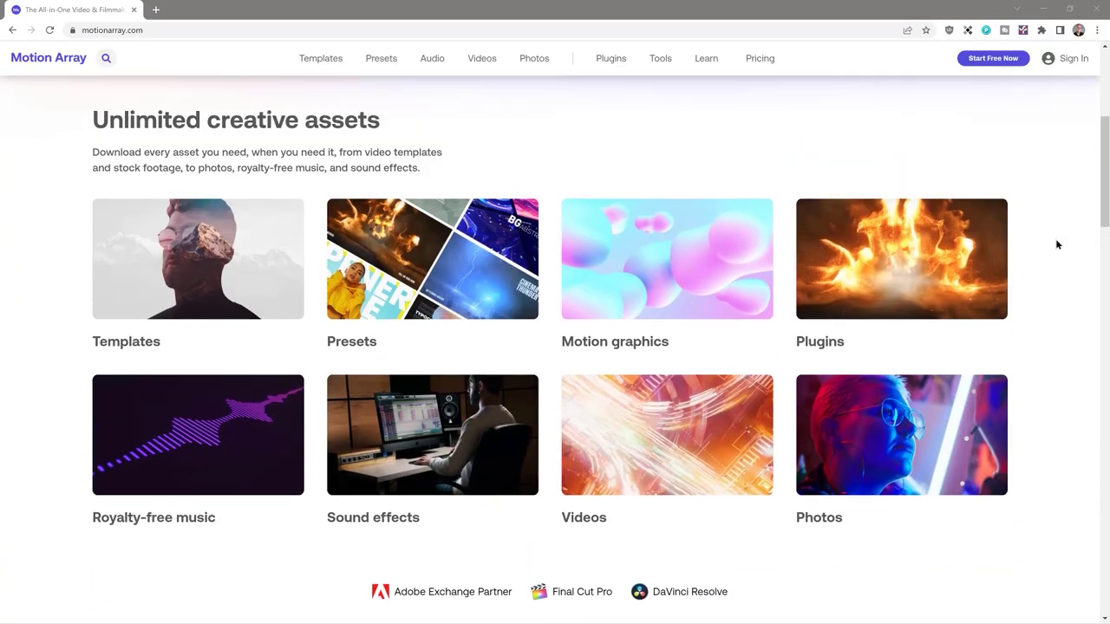
{"action": "left_click", "coordinate": [219, 247]}
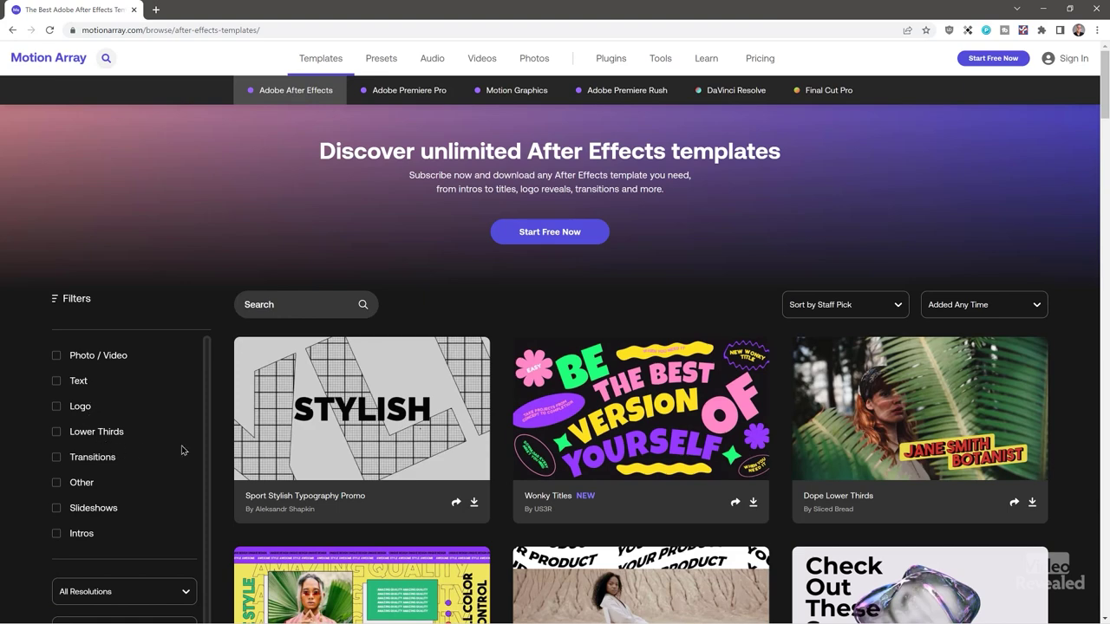
{"action": "scroll", "coordinate": [418, 396], "scroll_direction": "down", "scroll_amount": 2}
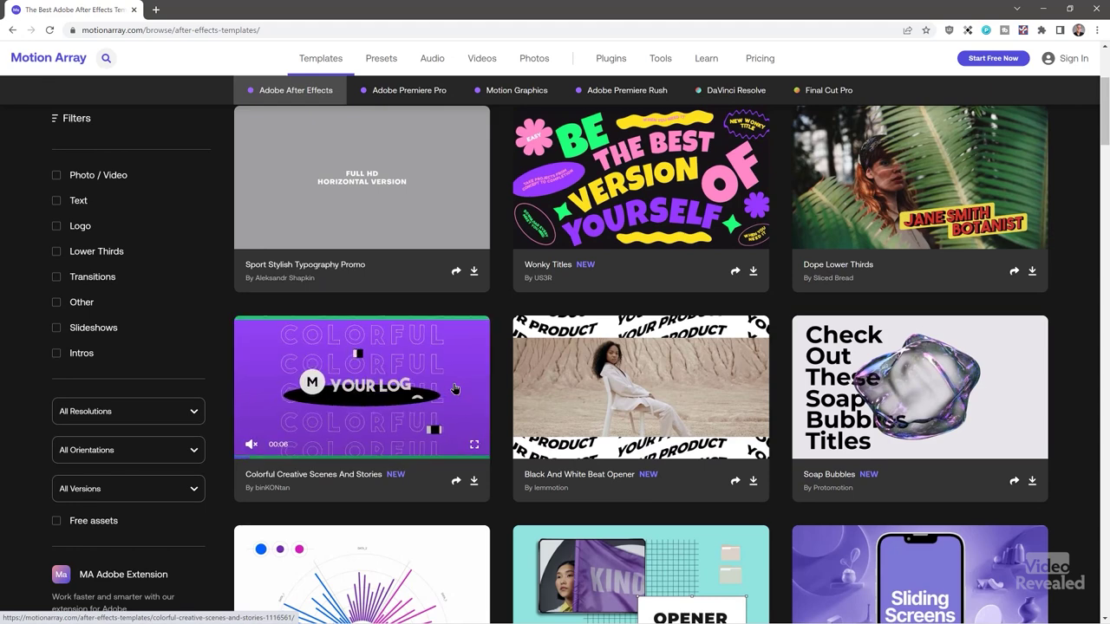
{"action": "scroll", "coordinate": [454, 387], "scroll_direction": "down", "scroll_amount": 8}
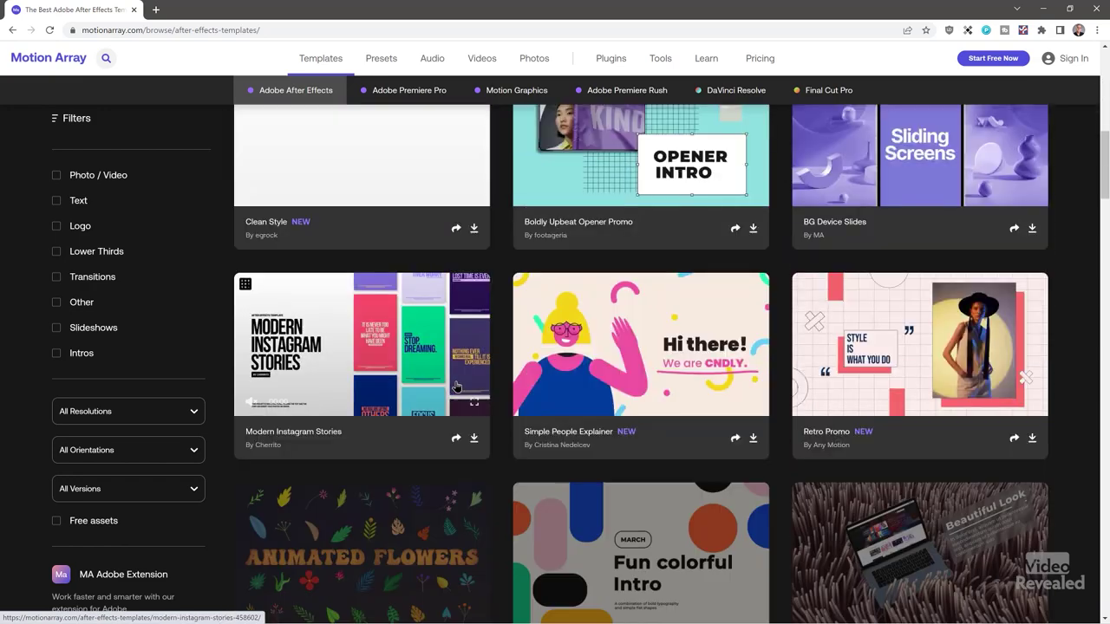
{"action": "scroll", "coordinate": [458, 386], "scroll_direction": "down", "scroll_amount": 3}
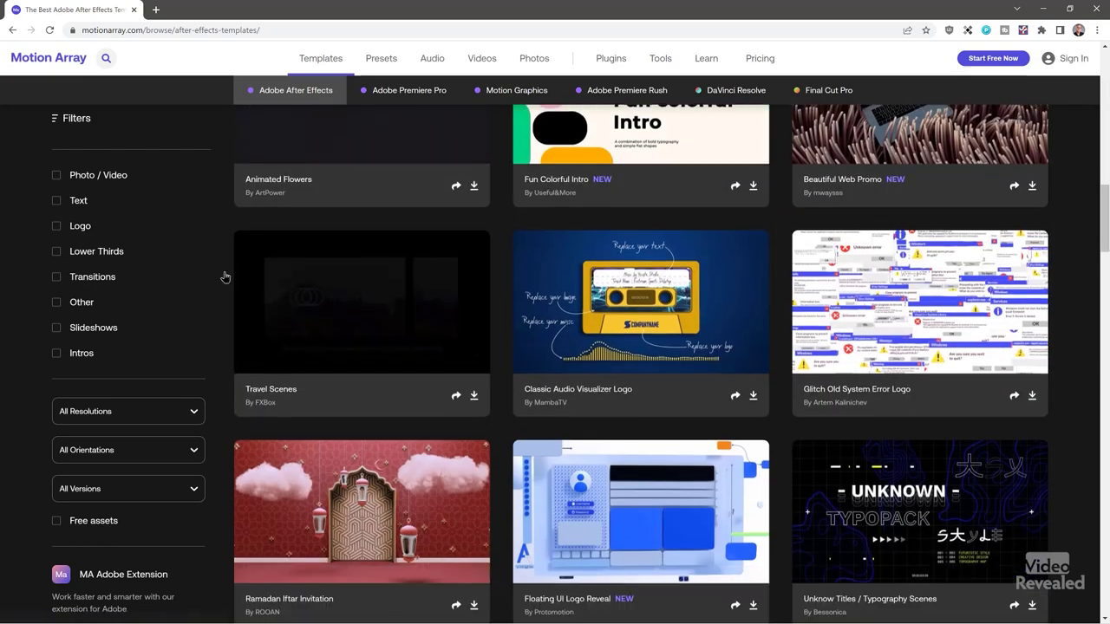
{"action": "left_click", "coordinate": [57, 353]}
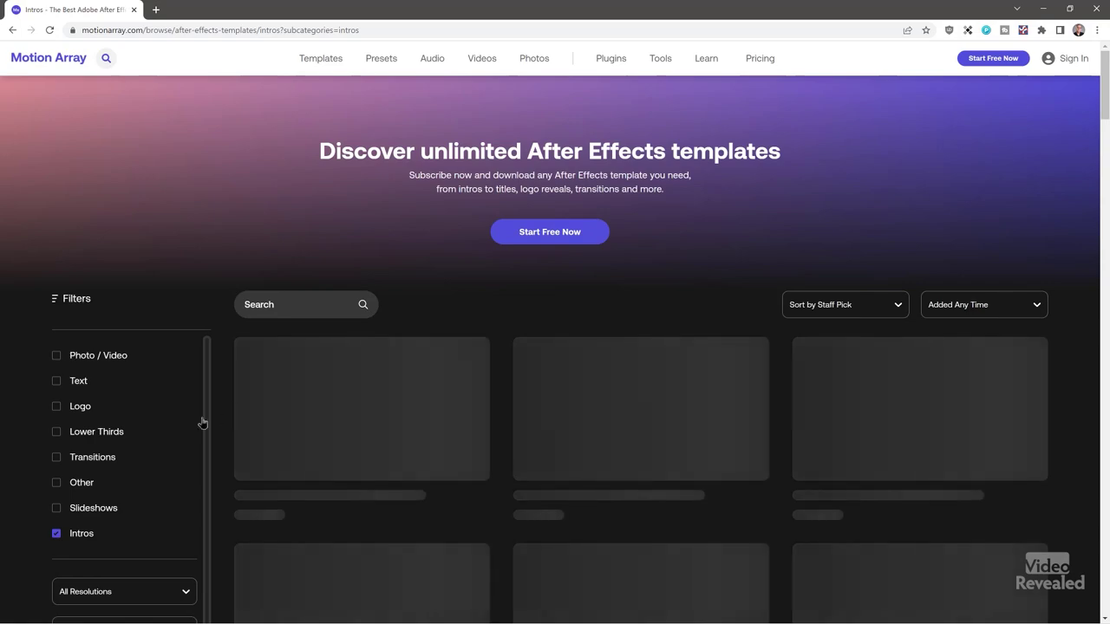
Step: Scroll through the filtered Intros template results
{"action": "scroll", "coordinate": [343, 355], "scroll_direction": "down", "scroll_amount": 4}
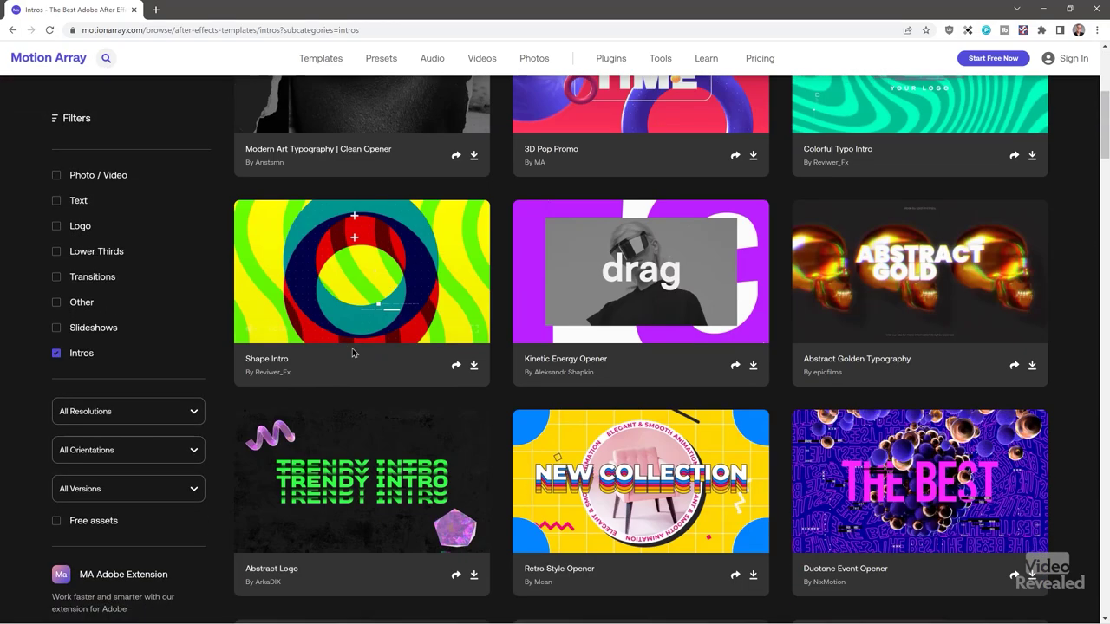
{"action": "scroll", "coordinate": [353, 352], "scroll_direction": "down", "scroll_amount": 2}
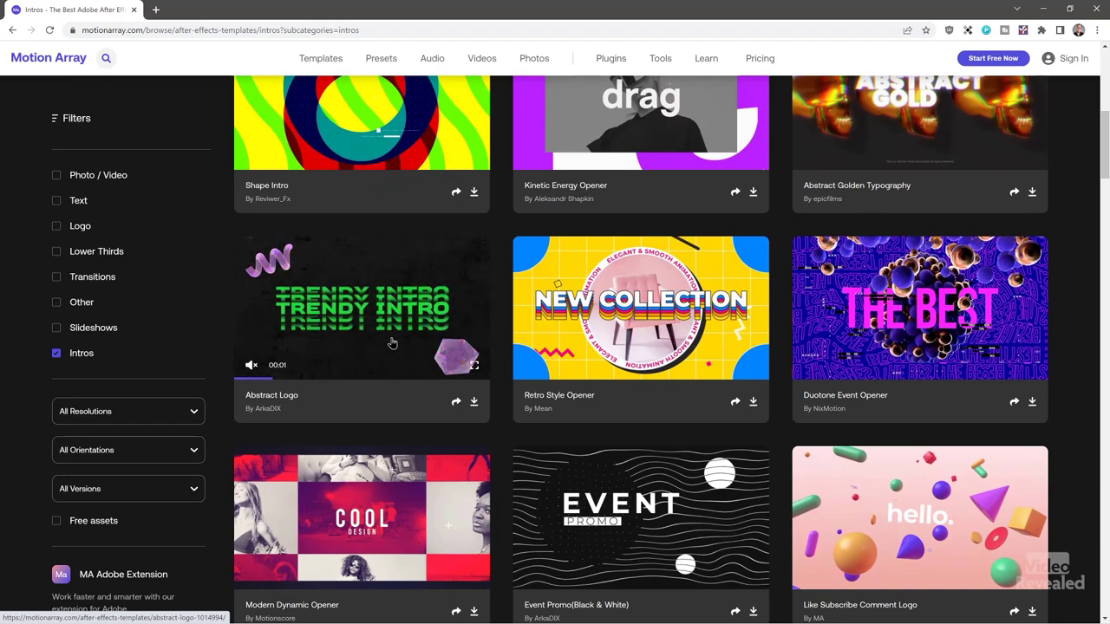
{"action": "scroll", "coordinate": [392, 344], "scroll_direction": "down", "scroll_amount": 5}
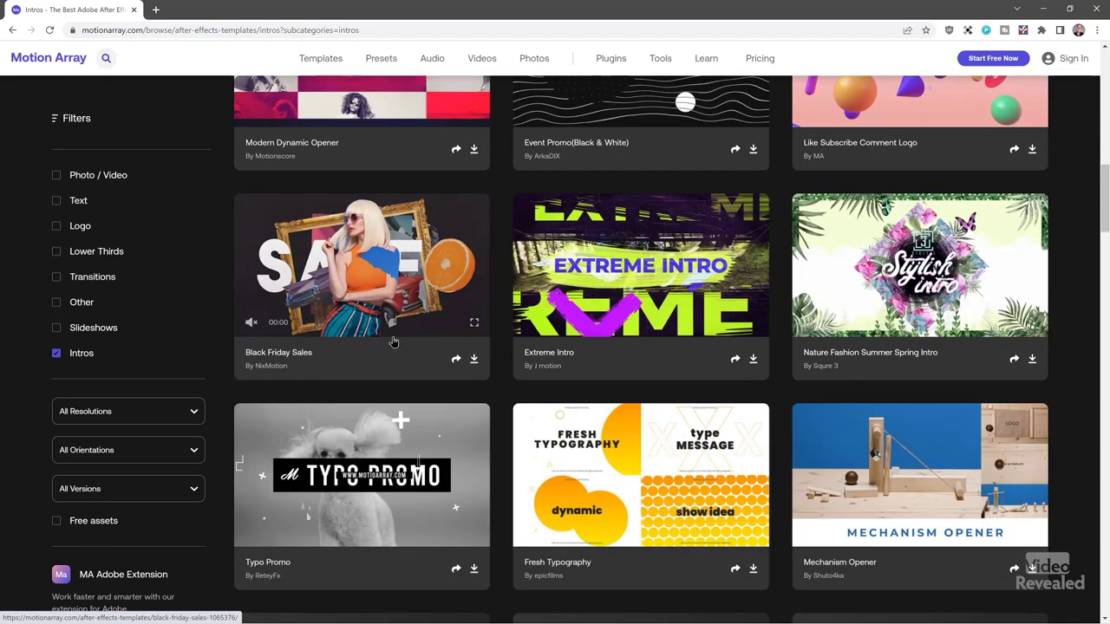
{"action": "scroll", "coordinate": [392, 340], "scroll_direction": "down", "scroll_amount": 1}
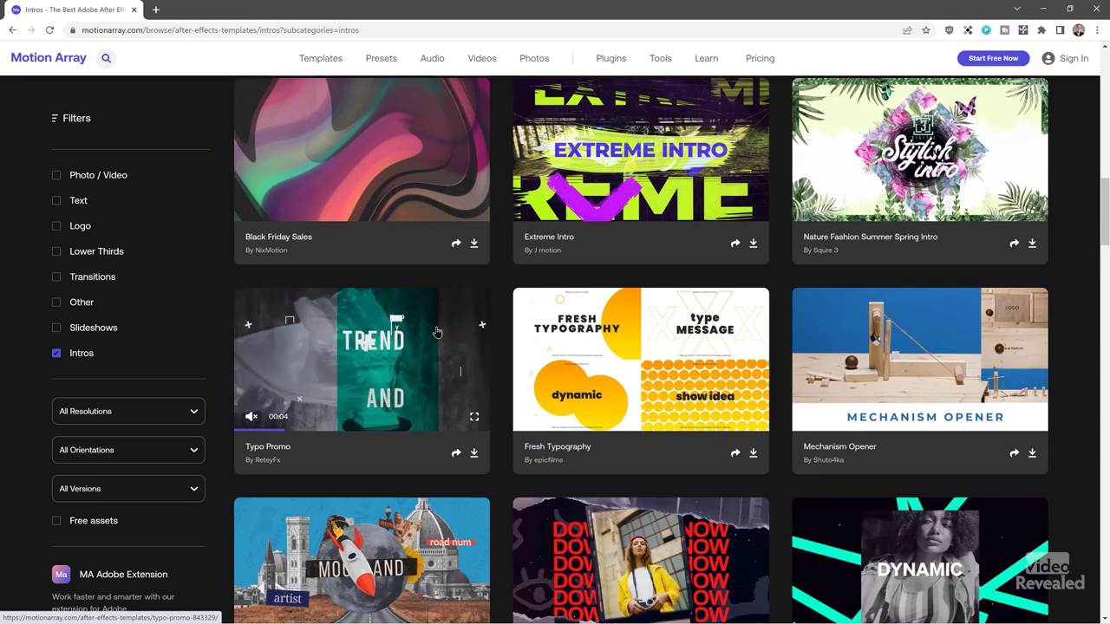
{"action": "scroll", "coordinate": [437, 332], "scroll_direction": "down", "scroll_amount": 4}
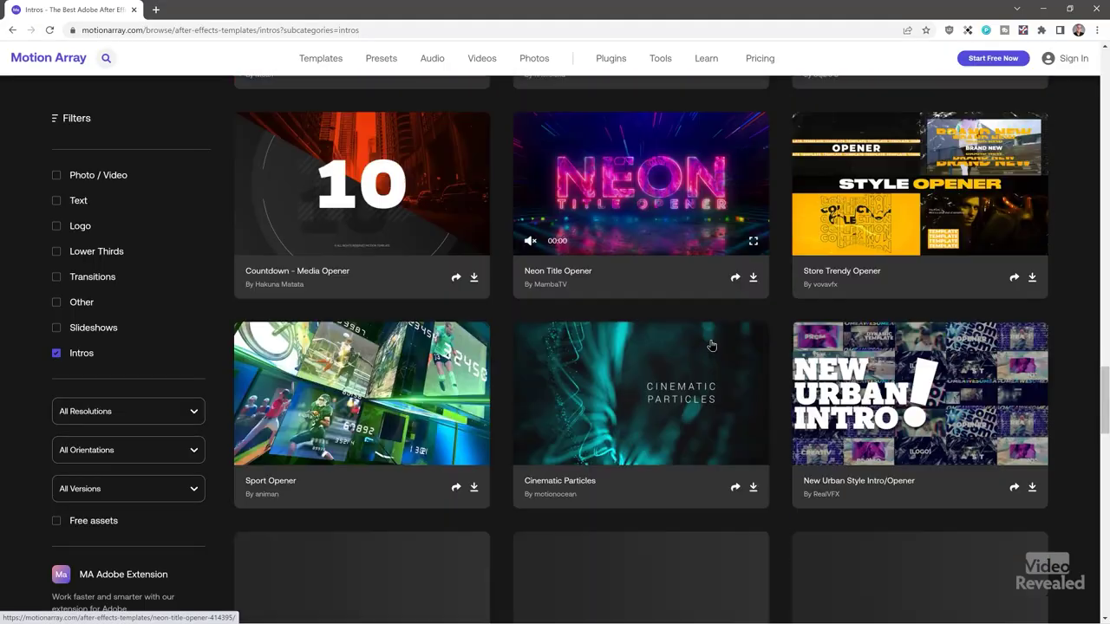
{"action": "scroll", "coordinate": [711, 346], "scroll_direction": "down", "scroll_amount": 3}
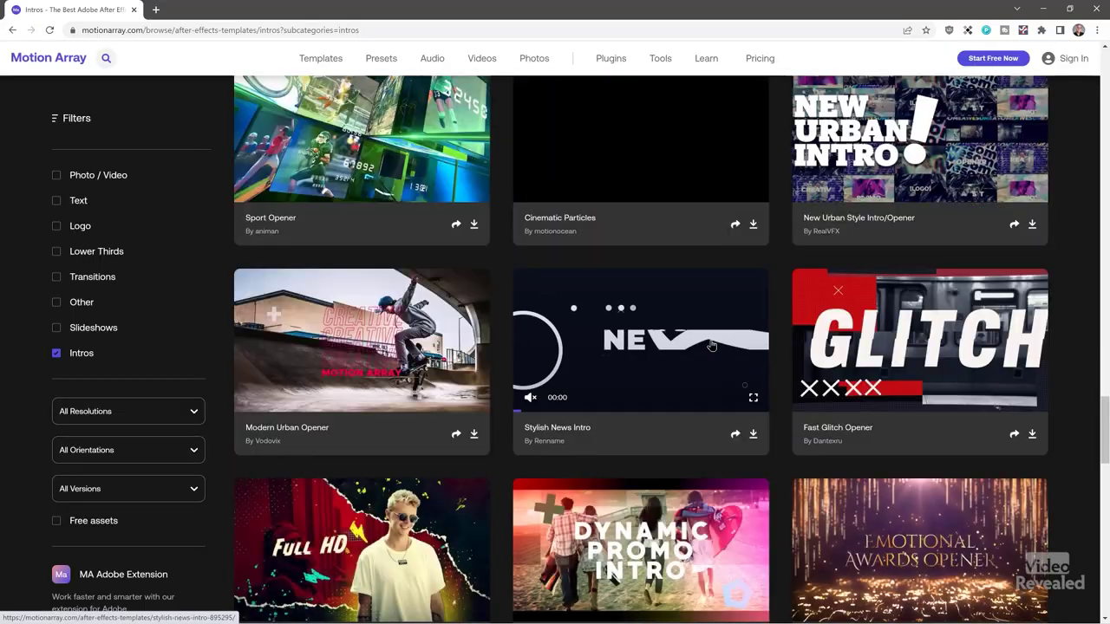
{"action": "scroll", "coordinate": [711, 345], "scroll_direction": "down", "scroll_amount": 1}
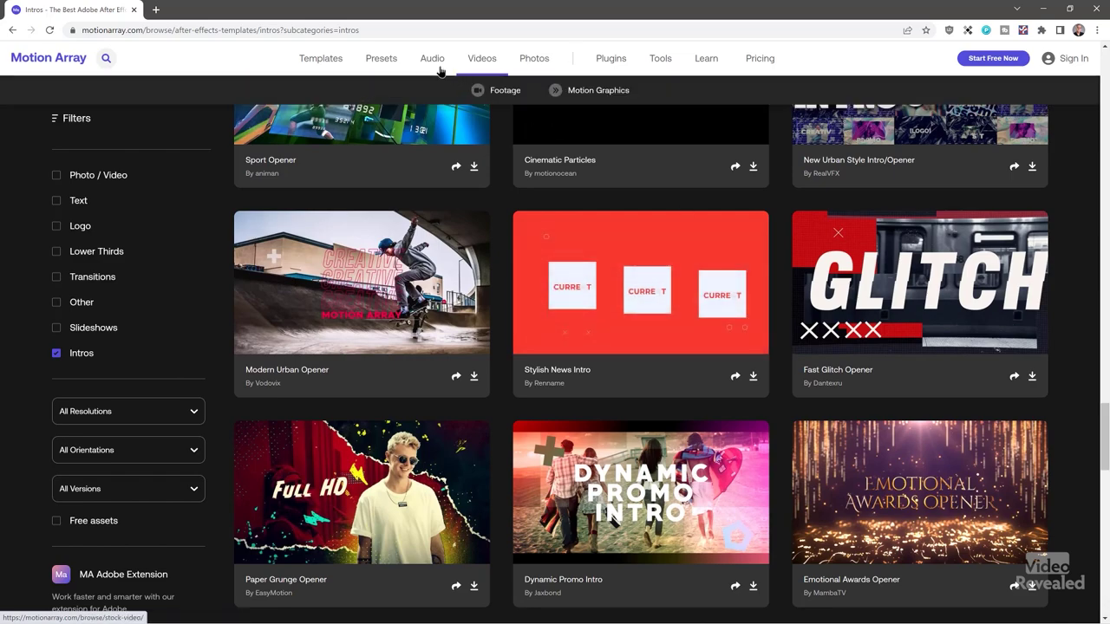
Step: Go to the After Effects presets page and browse presets like Kaleidoscope Transitions and Optic Zoom
{"action": "mouse_move", "coordinate": [391, 64]}
{"action": "left_click", "coordinate": [434, 90]}
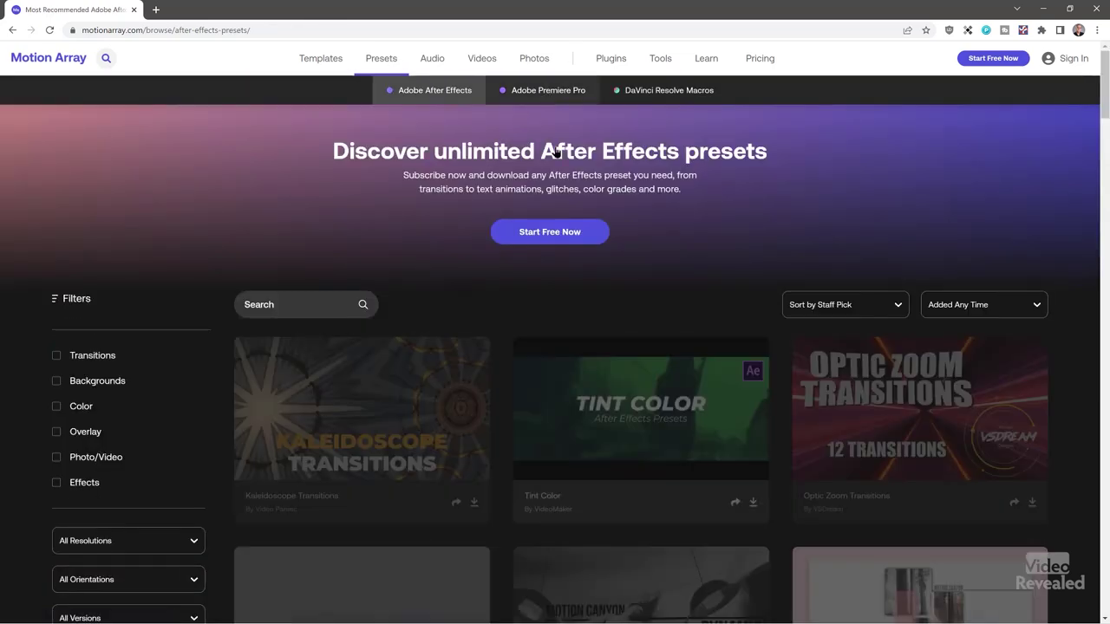
{"action": "scroll", "coordinate": [638, 390], "scroll_direction": "down", "scroll_amount": 1}
{"action": "scroll", "coordinate": [638, 391], "scroll_direction": "down", "scroll_amount": 2}
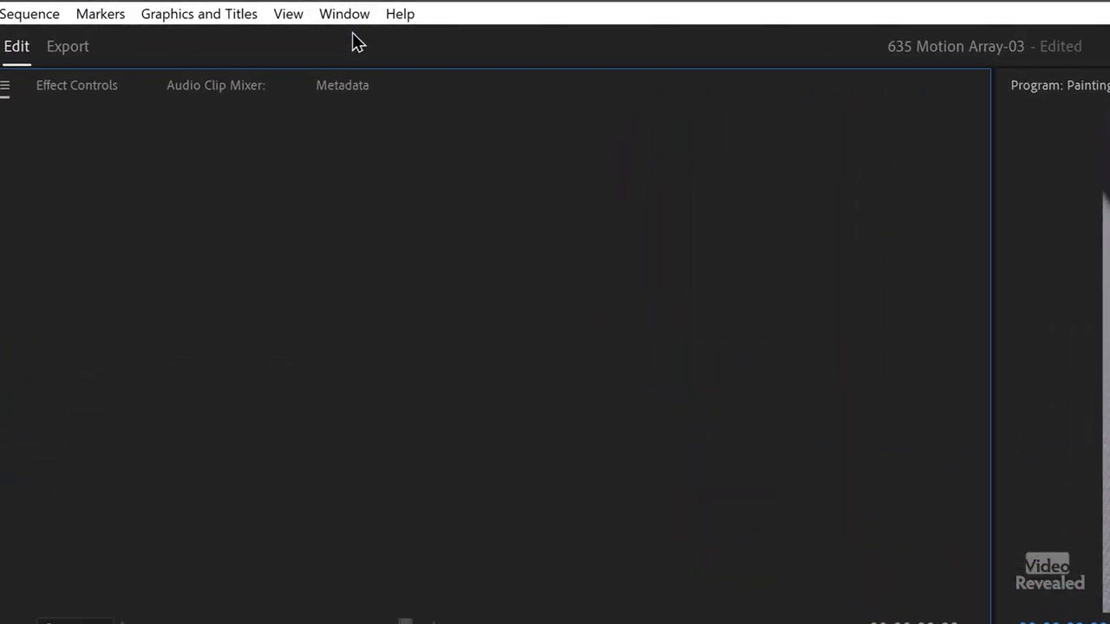
Step: Open the Motion Array extension panel from Window > Extensions
{"action": "left_click", "coordinate": [347, 14]}
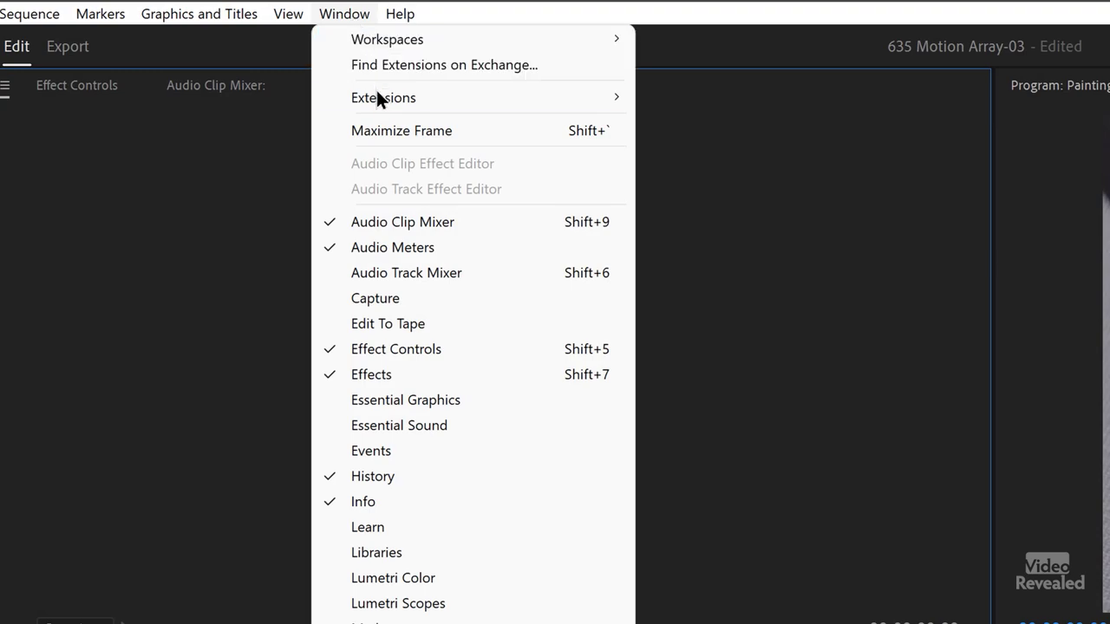
{"action": "mouse_move", "coordinate": [376, 92]}
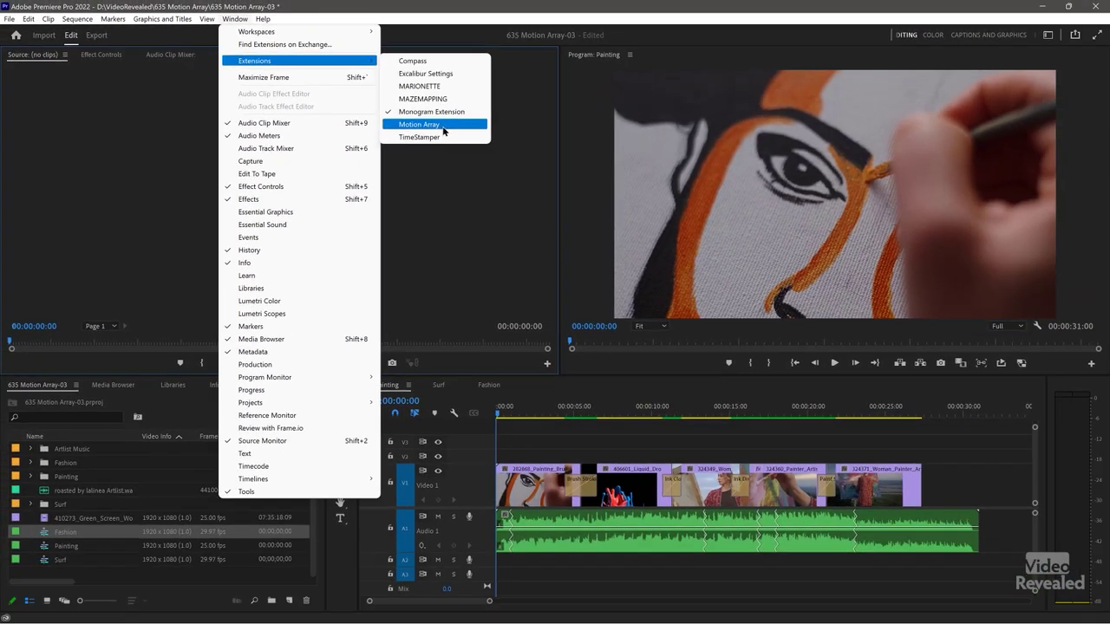
{"action": "left_click", "coordinate": [712, 224]}
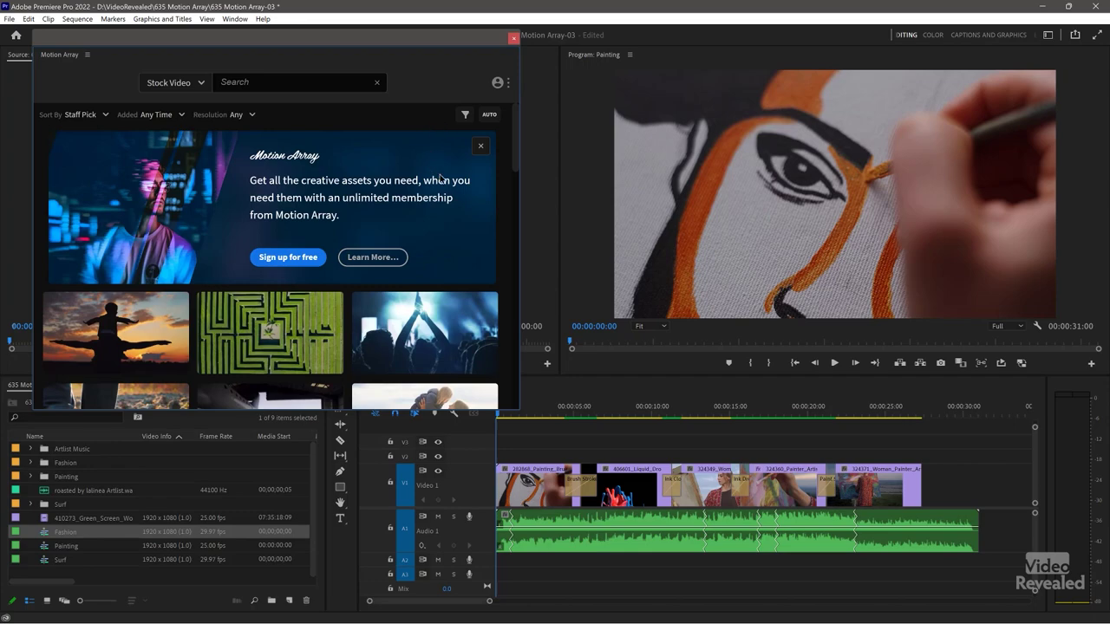
Step: Browse the Motion Array stock videos, then switch the category to Premiere Pro Presets
{"action": "scroll", "coordinate": [443, 182], "scroll_direction": "down", "scroll_amount": 10}
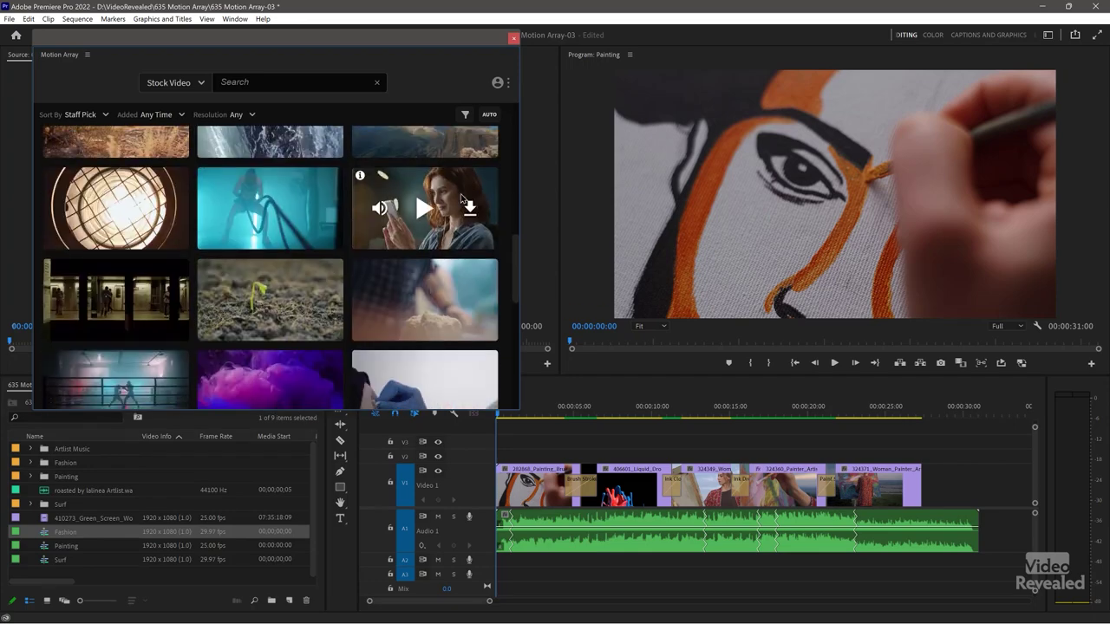
{"action": "scroll", "coordinate": [464, 201], "scroll_direction": "down", "scroll_amount": 8}
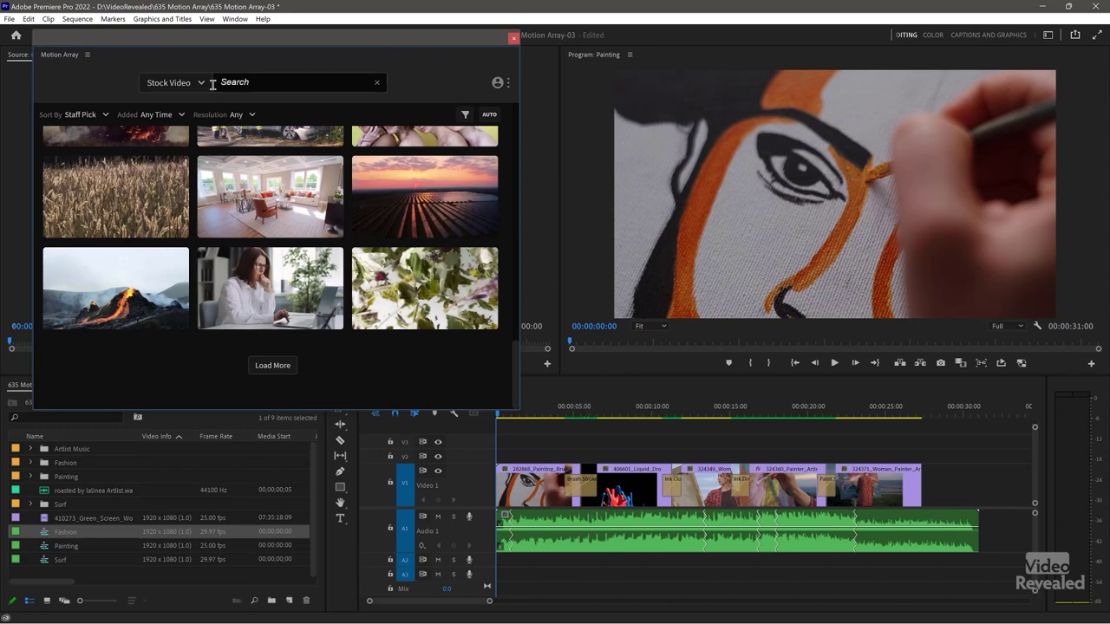
{"action": "left_click", "coordinate": [202, 84]}
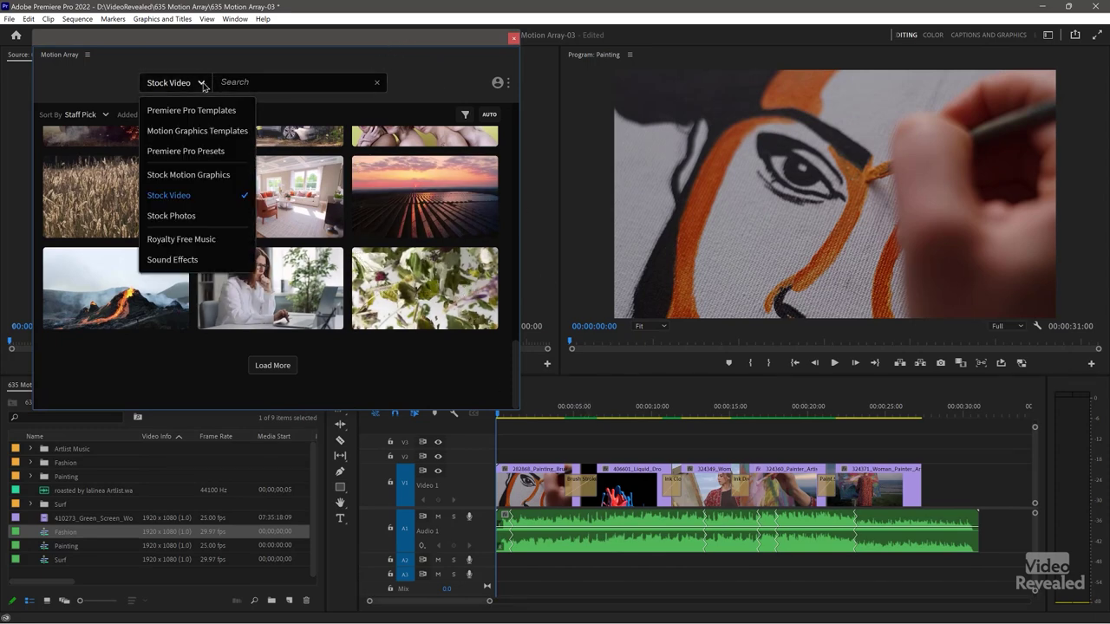
{"action": "left_click", "coordinate": [211, 149]}
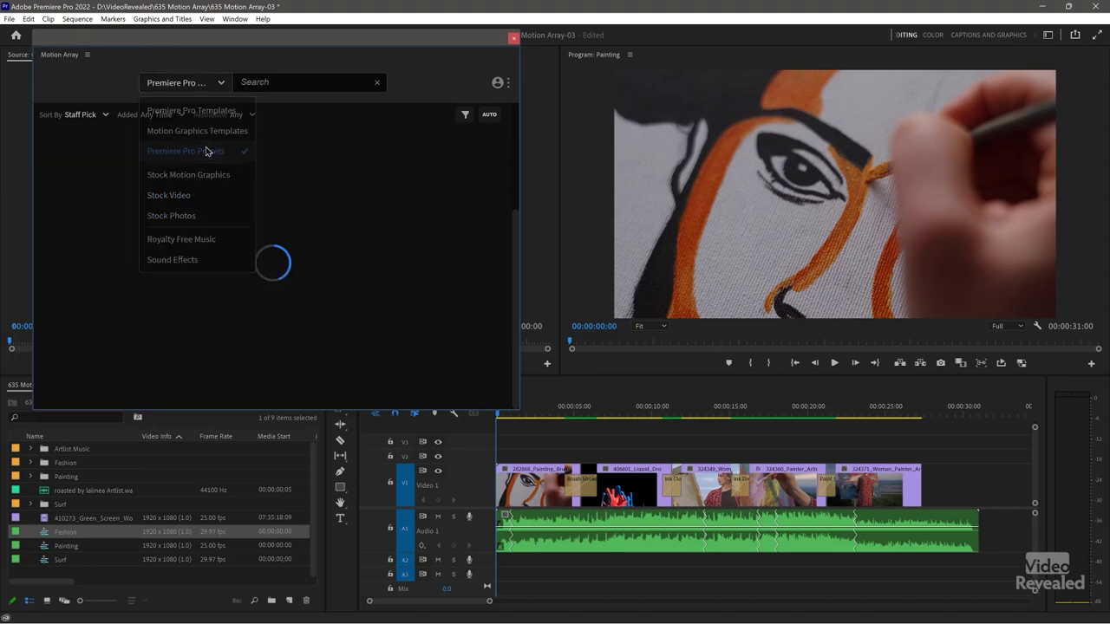
{"action": "mouse_move", "coordinate": [284, 176]}
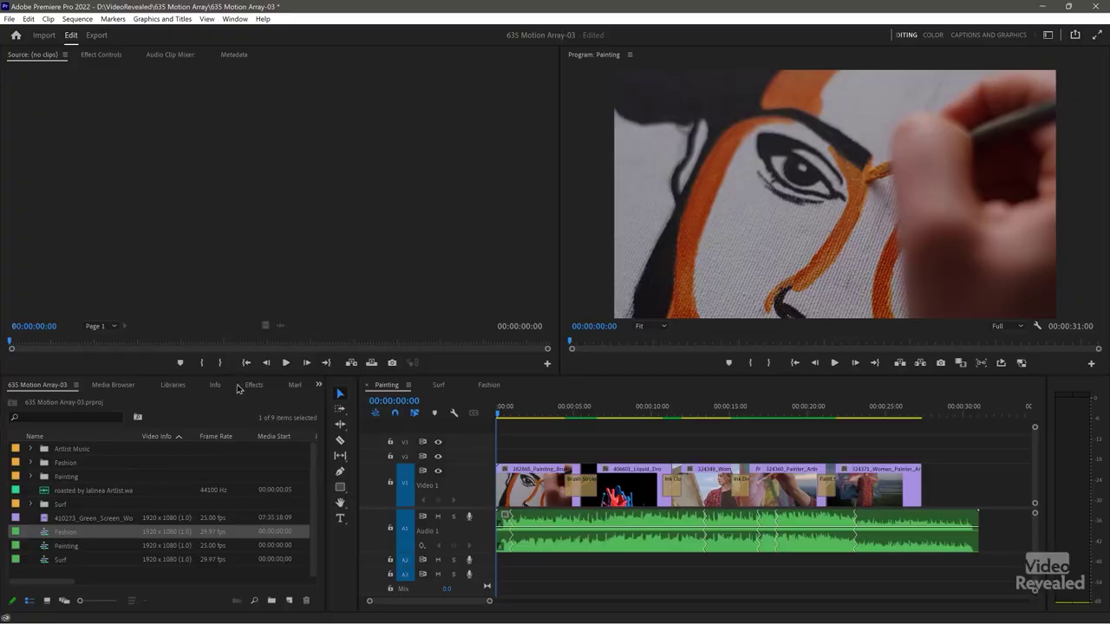
Step: In the Effects panel, expand Video Effects and browse the Motion Array effects folder
{"action": "left_click", "coordinate": [252, 387]}
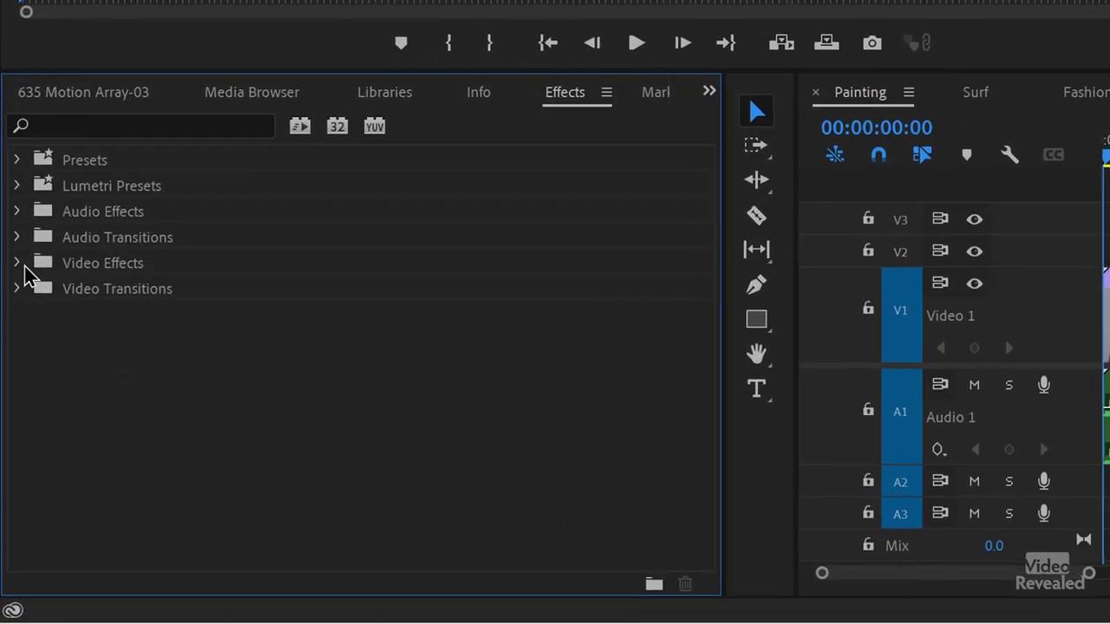
{"action": "left_click", "coordinate": [7, 462]}
{"action": "scroll", "coordinate": [165, 324], "scroll_direction": "down", "scroll_amount": 4}
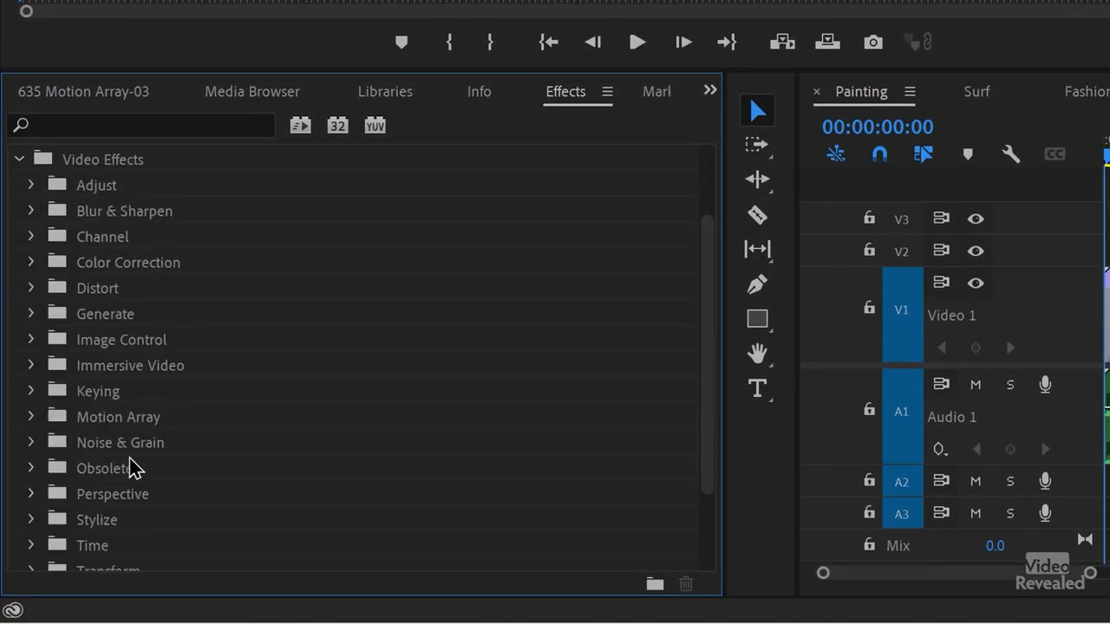
{"action": "left_click", "coordinate": [31, 418]}
{"action": "scroll", "coordinate": [135, 402], "scroll_direction": "down", "scroll_amount": 6}
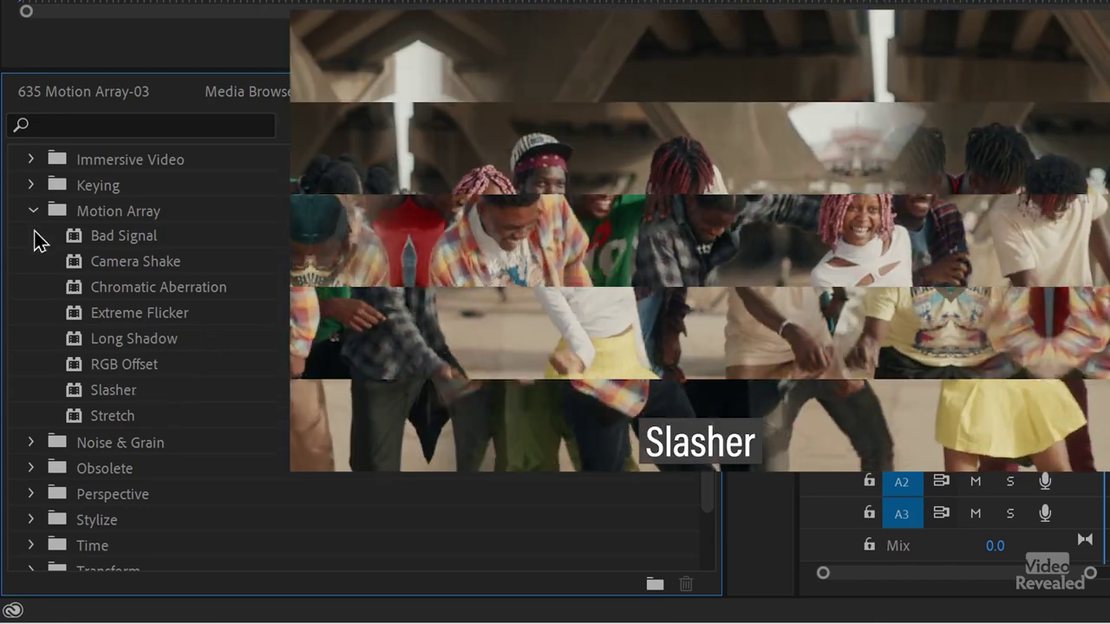
Step: Collapse Motion Array and expand Video Transitions to show the MA transition folders
{"action": "left_click", "coordinate": [33, 212]}
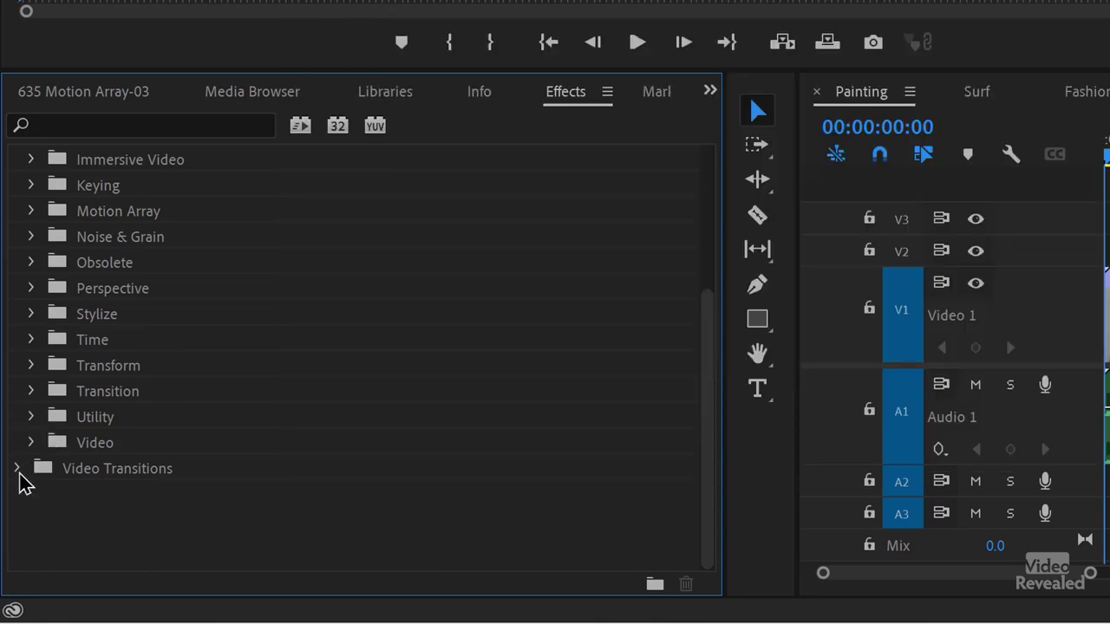
{"action": "left_click", "coordinate": [18, 470]}
{"action": "scroll", "coordinate": [52, 425], "scroll_direction": "down", "scroll_amount": 5}
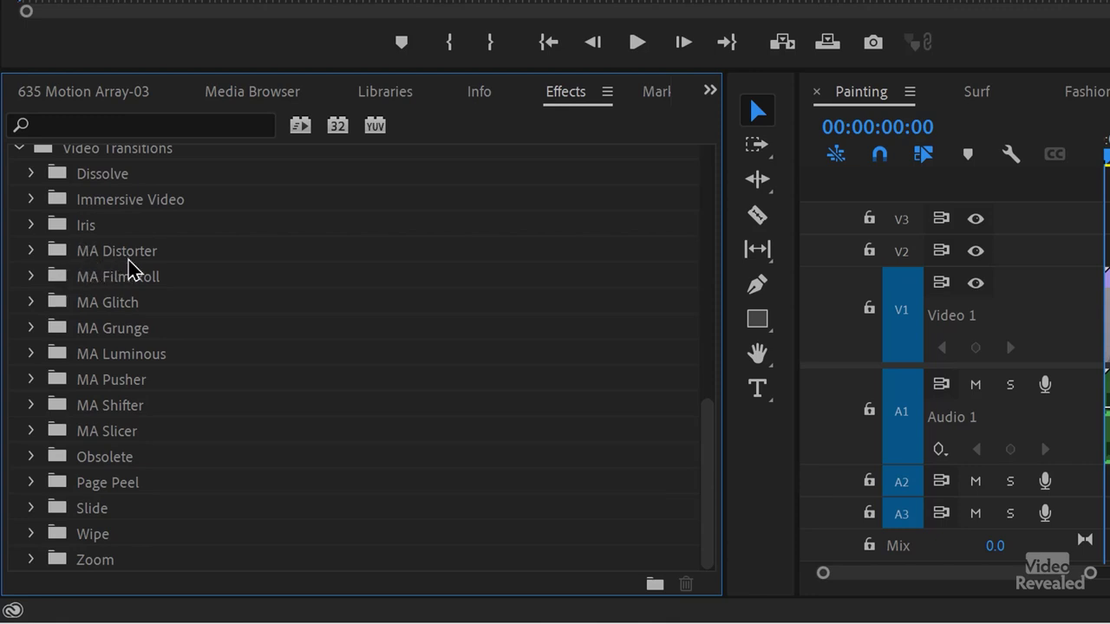
{"action": "left_click", "coordinate": [32, 276]}
{"action": "left_click", "coordinate": [78, 351]}
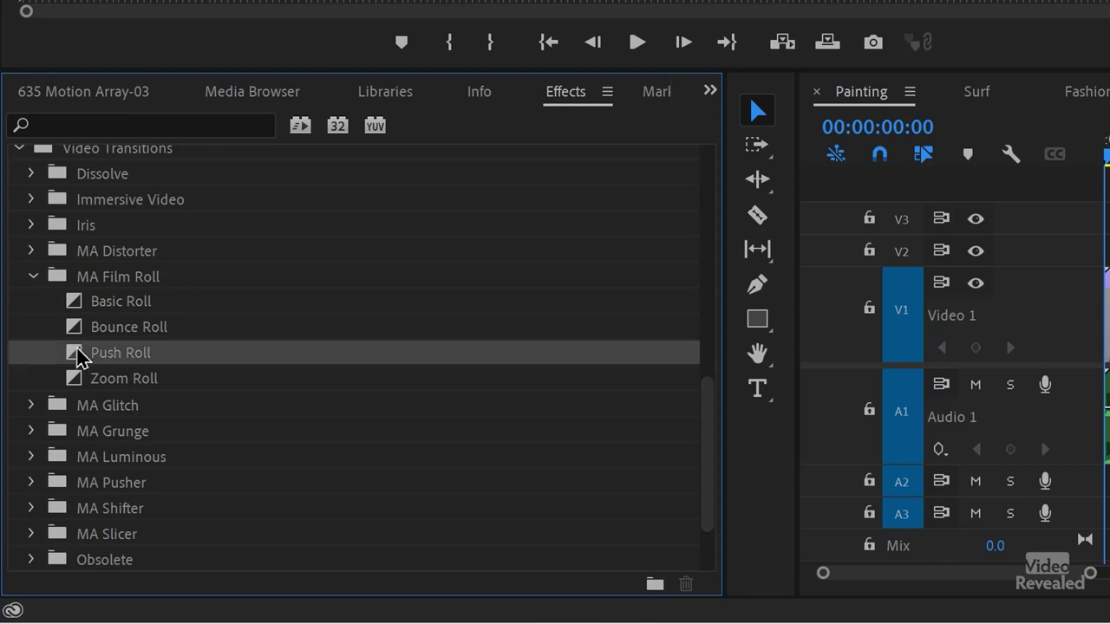
{"action": "left_click", "coordinate": [77, 301]}
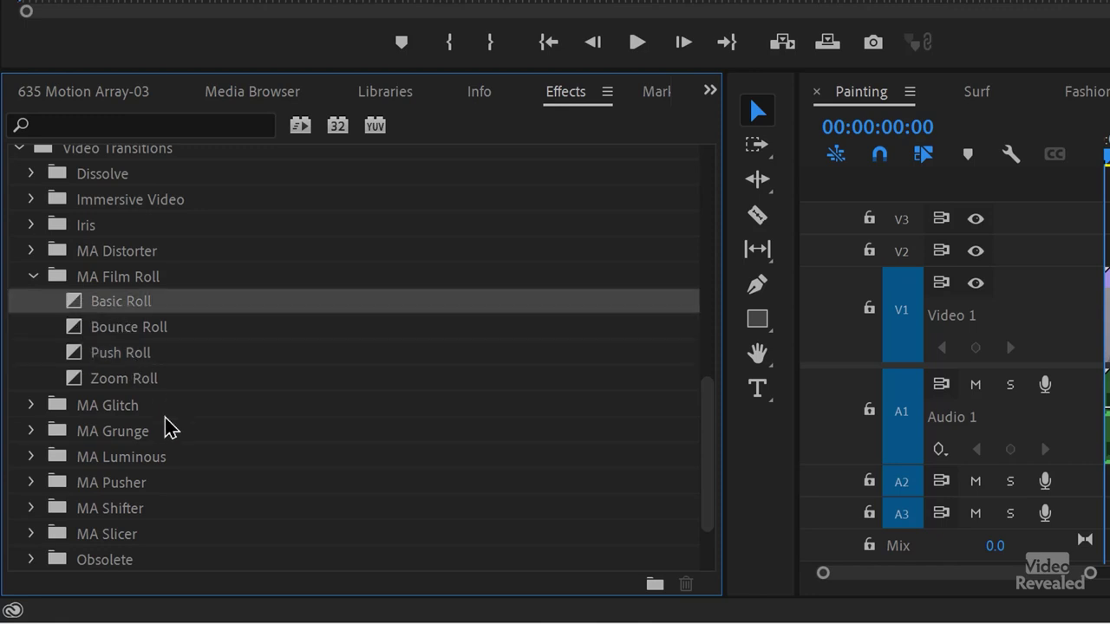
{"action": "left_click", "coordinate": [33, 278]}
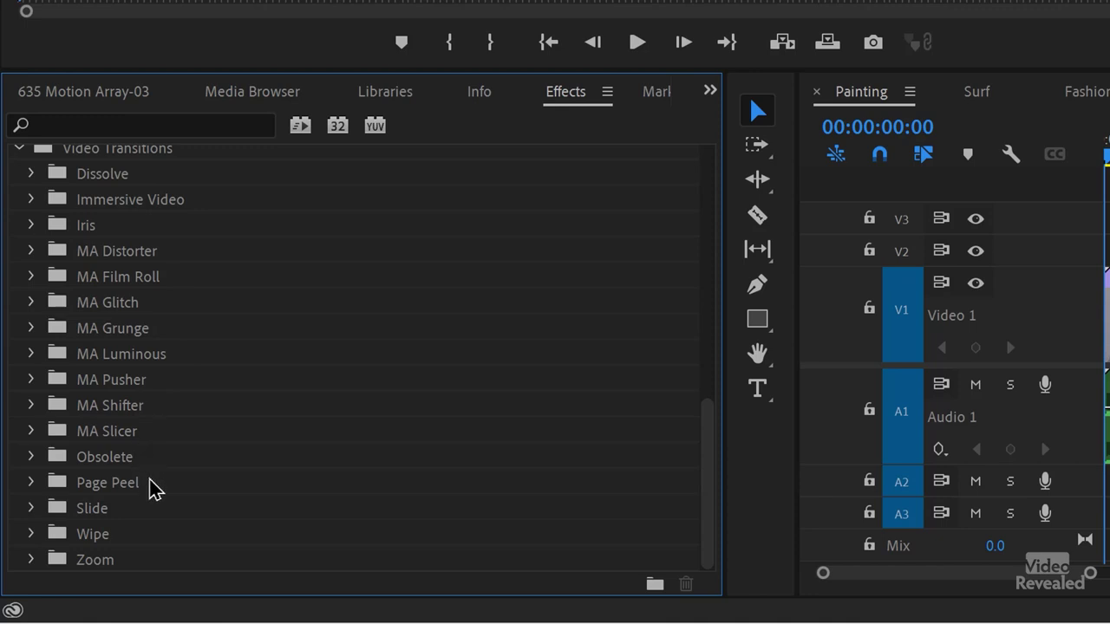
{"action": "scroll", "coordinate": [369, 327], "scroll_direction": "up", "scroll_amount": 3}
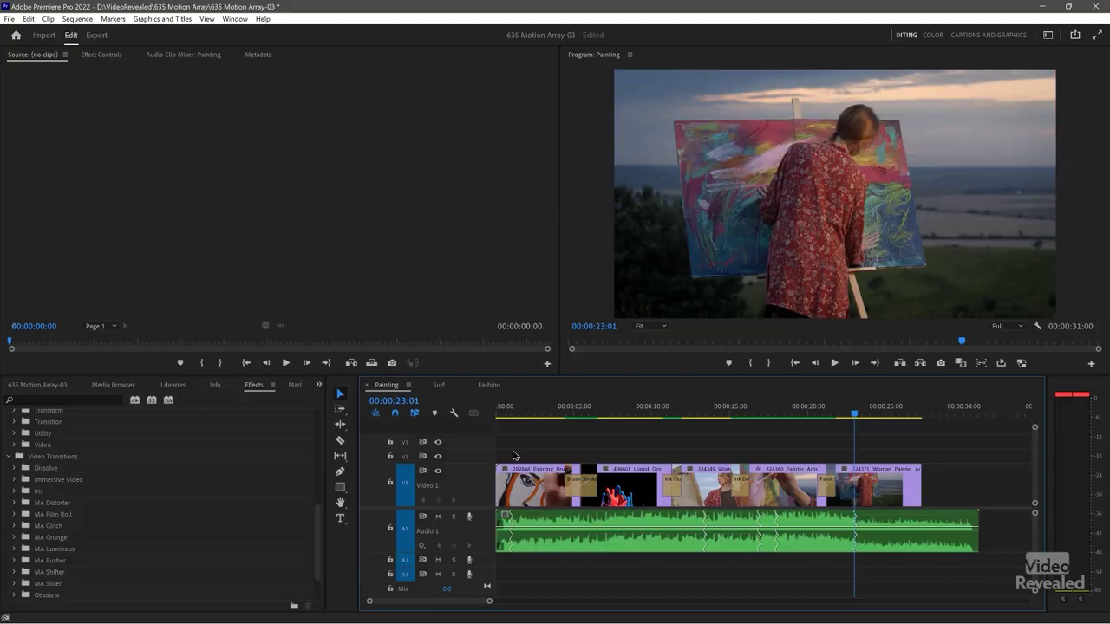
{"action": "mouse_move", "coordinate": [784, 412]}
{"action": "left_mouse_down"}
{"action": "mouse_move", "coordinate": [734, 416]}
{"action": "mouse_move", "coordinate": [742, 426]}
{"action": "left_mouse_up"}
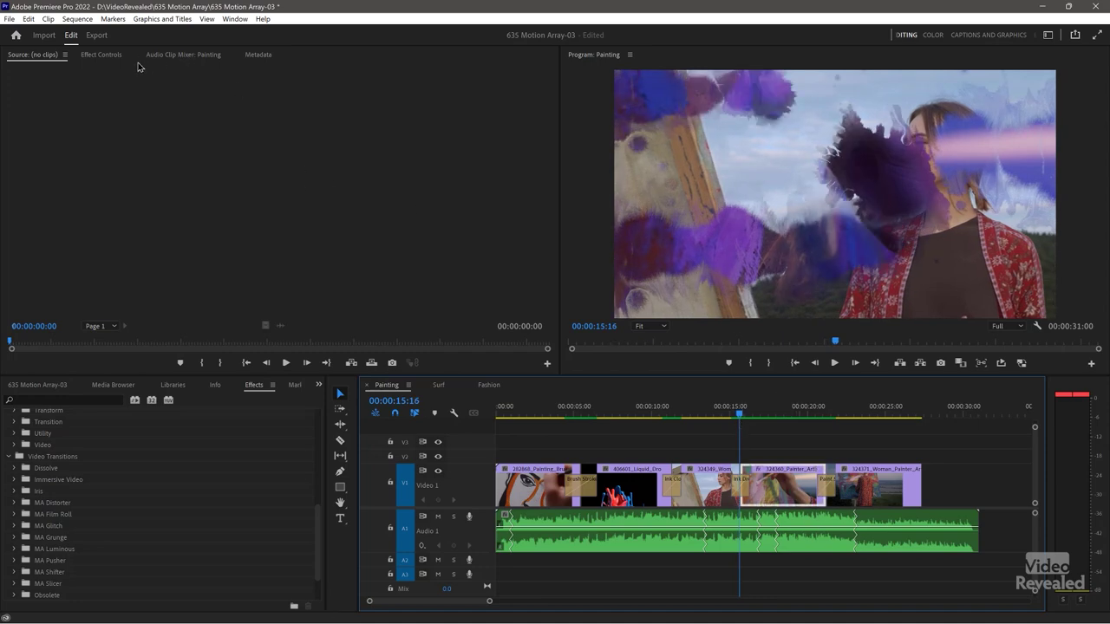
Step: Enable the painter clip's purple Solid Composite overlay around 00:00:15:07, then open the Surf sequence
{"action": "left_click", "coordinate": [102, 57]}
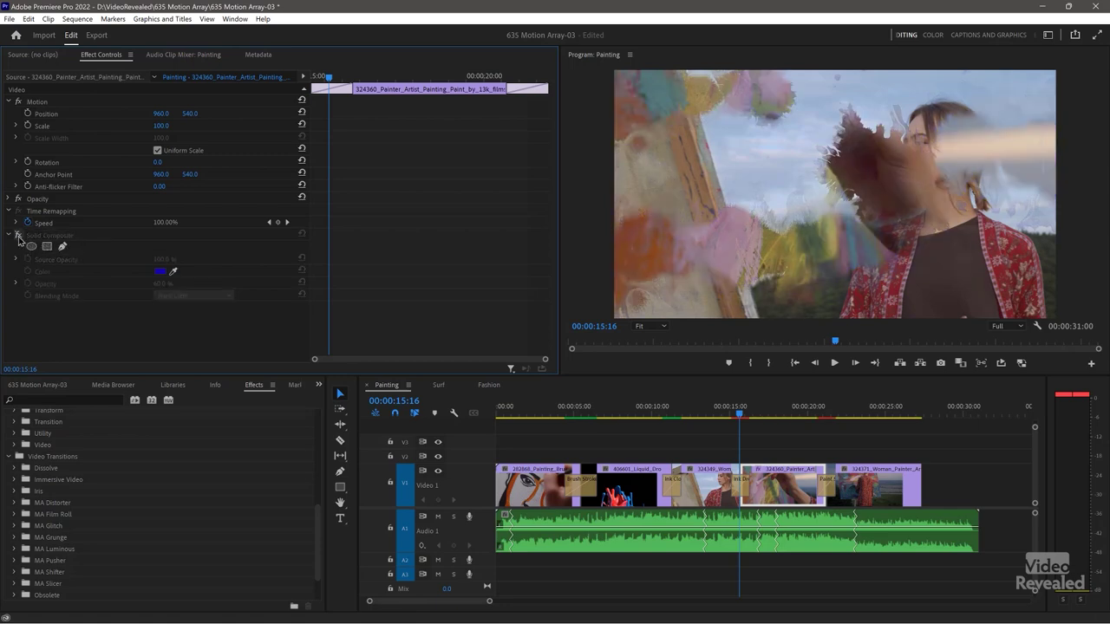
{"action": "left_click_drag", "start_coordinate": [744, 411], "coordinate": [744, 414]}
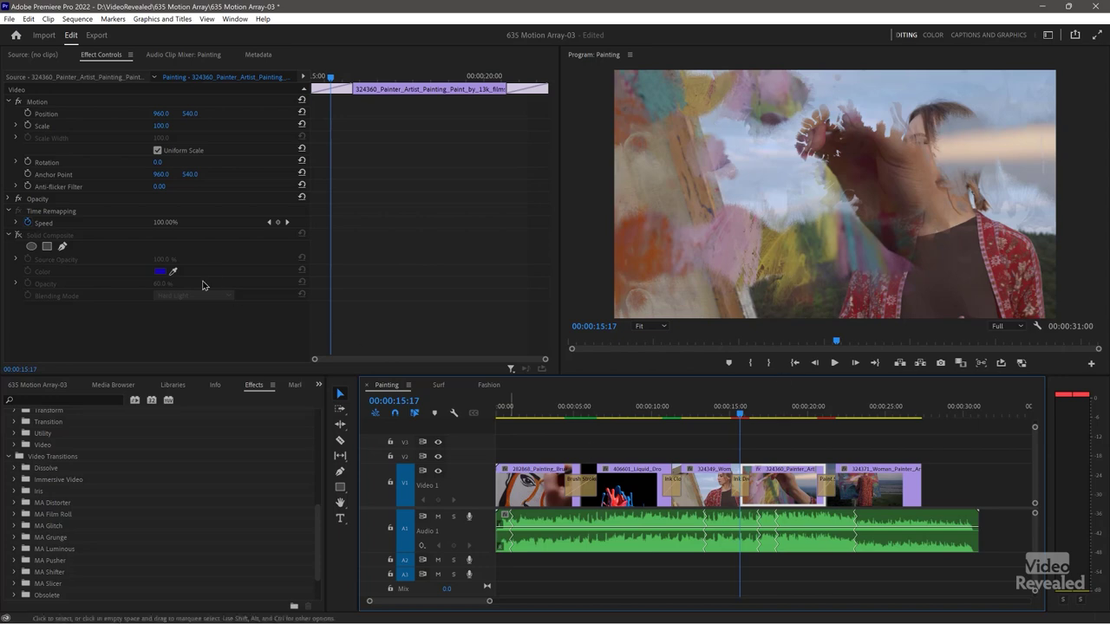
{"action": "left_click", "coordinate": [17, 235]}
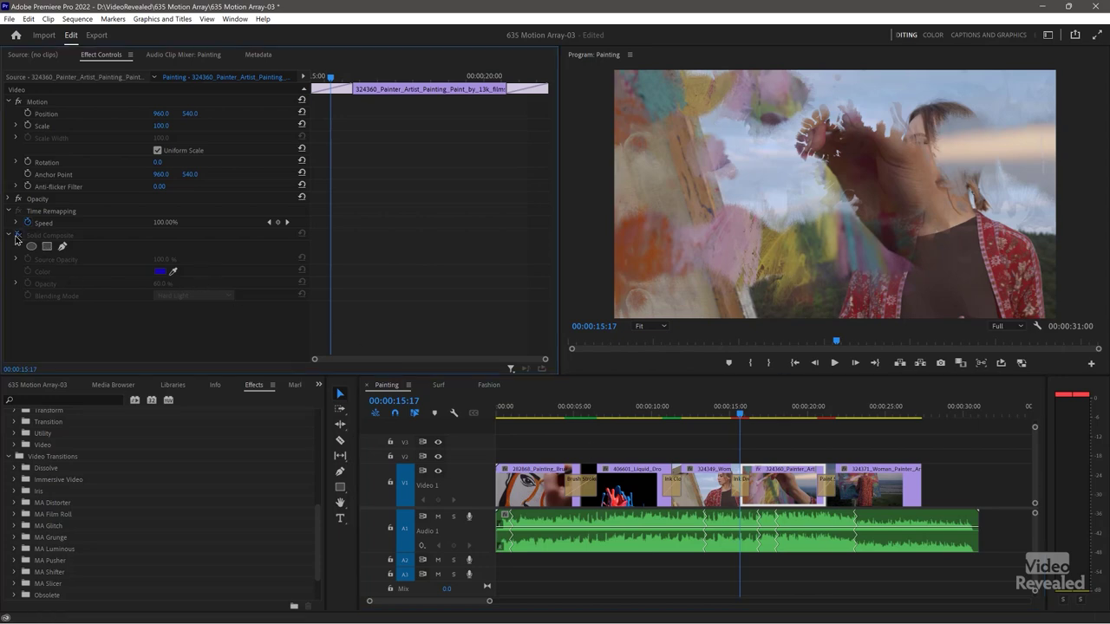
{"action": "left_click", "coordinate": [735, 414]}
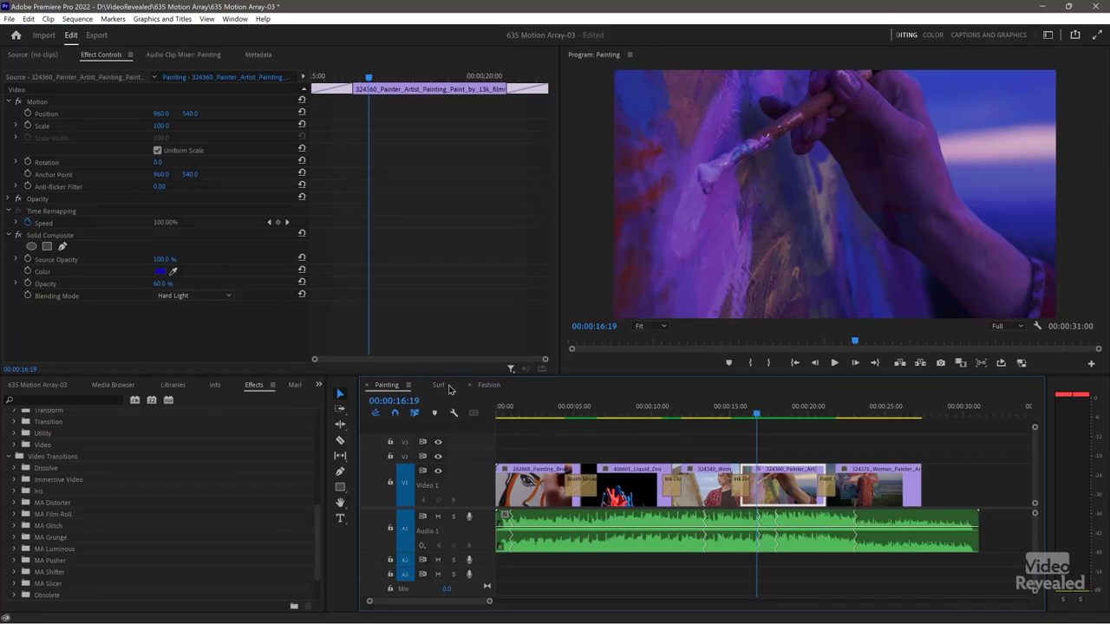
{"action": "left_click", "coordinate": [439, 385]}
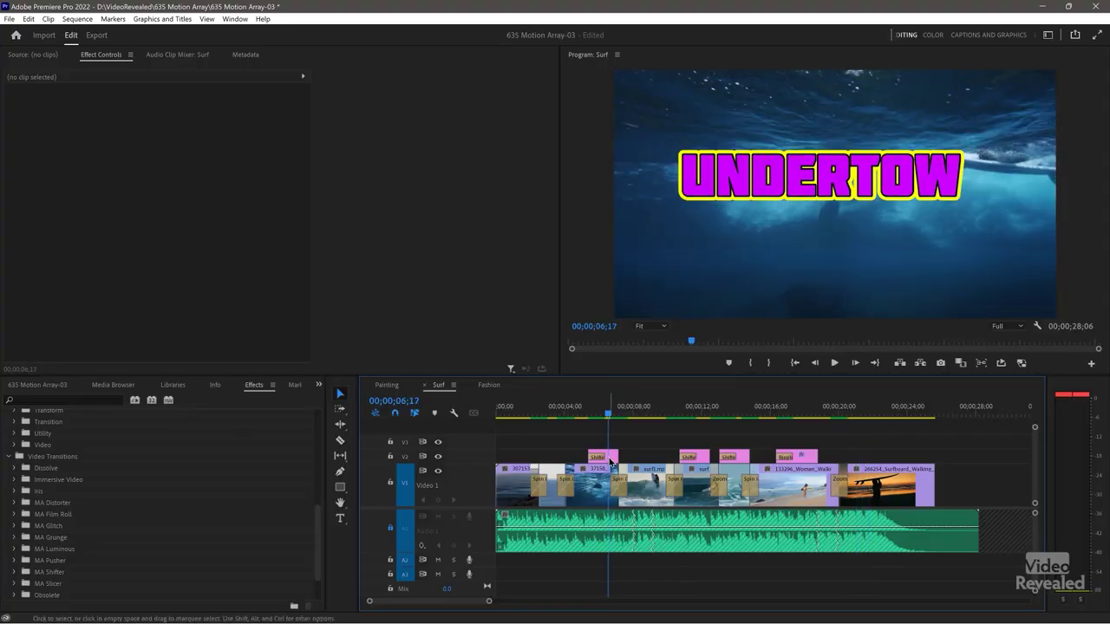
{"action": "left_click", "coordinate": [610, 459]}
{"action": "left_click_drag", "start_coordinate": [599, 416], "coordinate": [571, 417]}
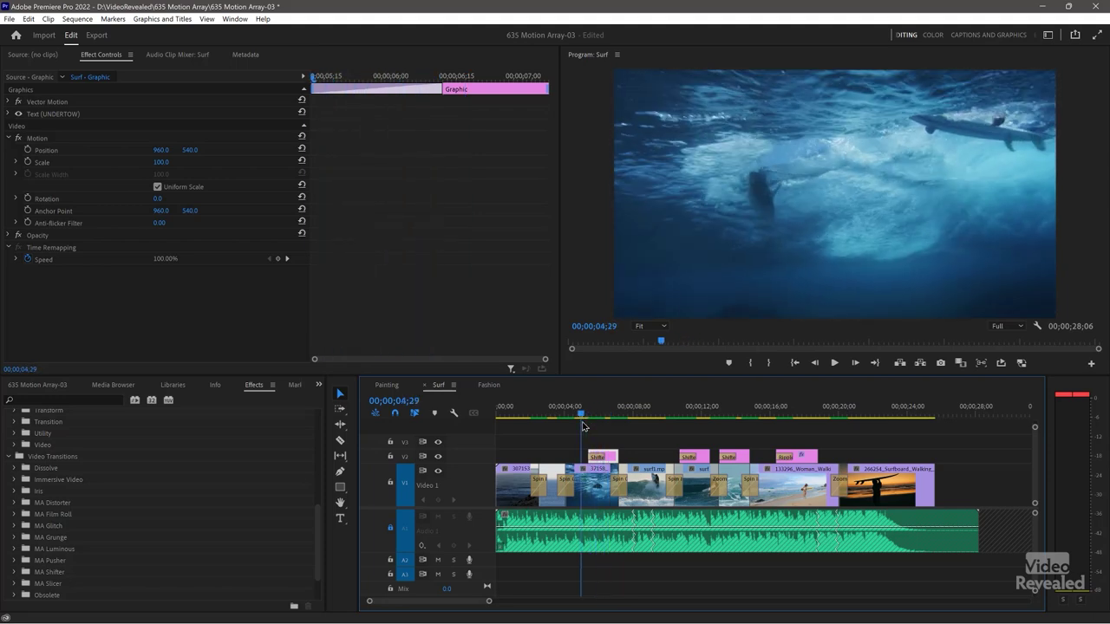
{"action": "key", "text": "space"}
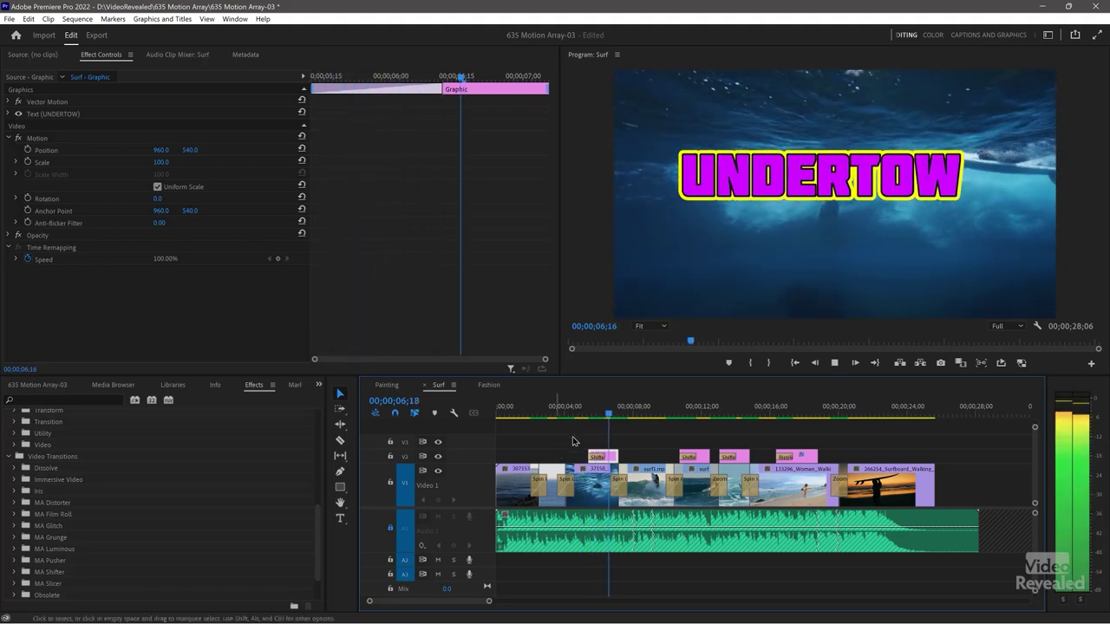
{"action": "left_click", "coordinate": [587, 416]}
{"action": "key", "text": "space"}
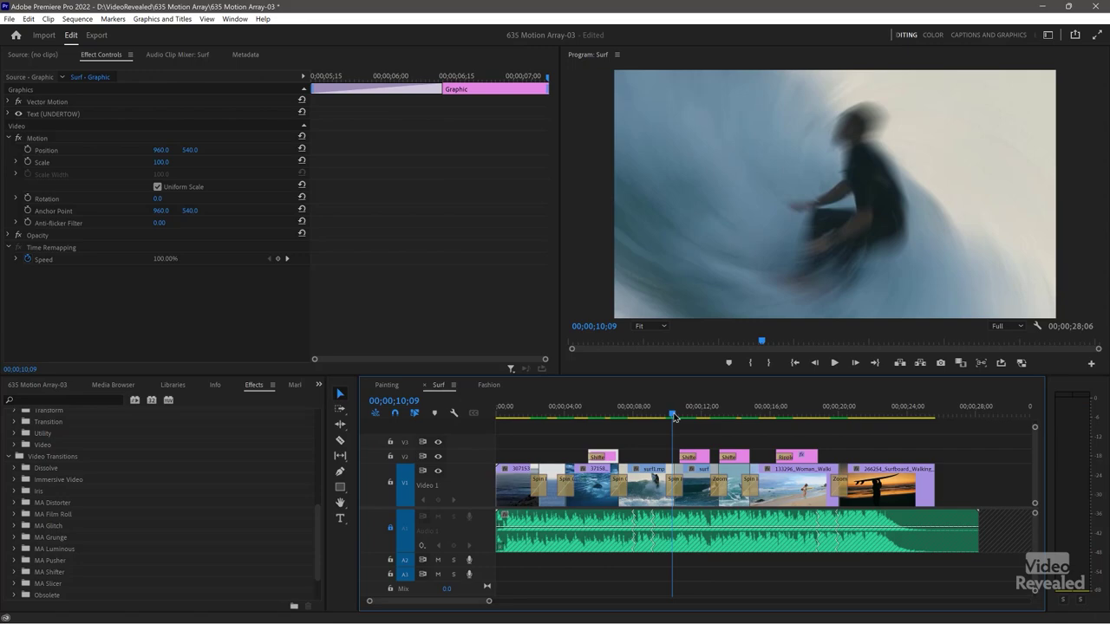
{"action": "key", "text": "space"}
{"action": "key", "text": "space"}
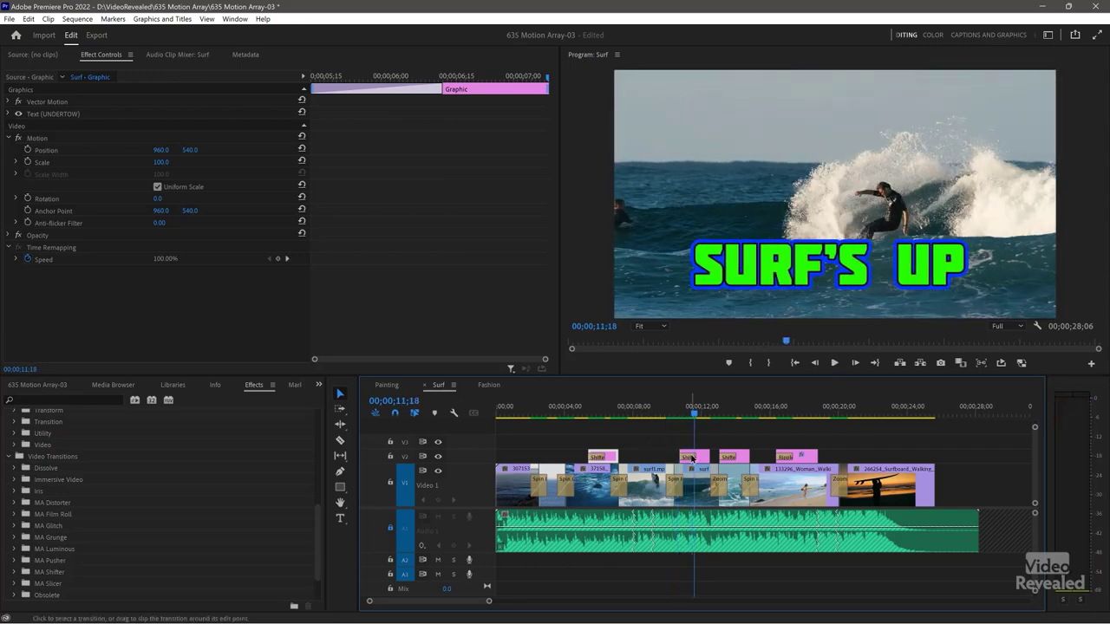
{"action": "left_click", "coordinate": [691, 458]}
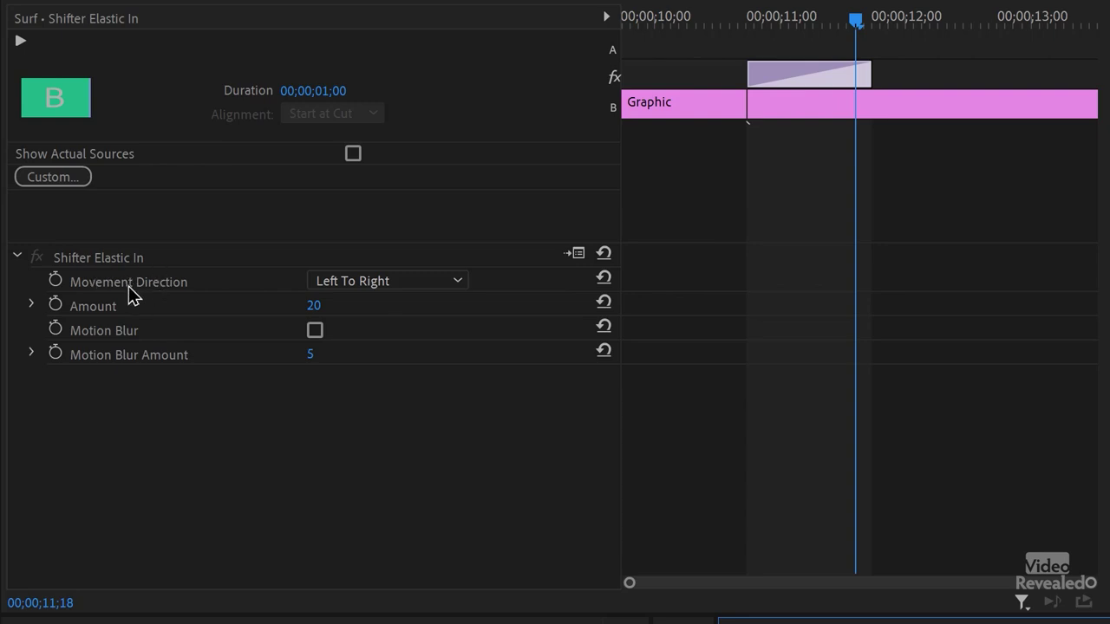
Step: Keep the Shifter transition's Movement Direction at Left To Right, then play the FLYIN' HIGH title
{"action": "left_click", "coordinate": [453, 286]}
{"action": "left_click", "coordinate": [364, 404]}
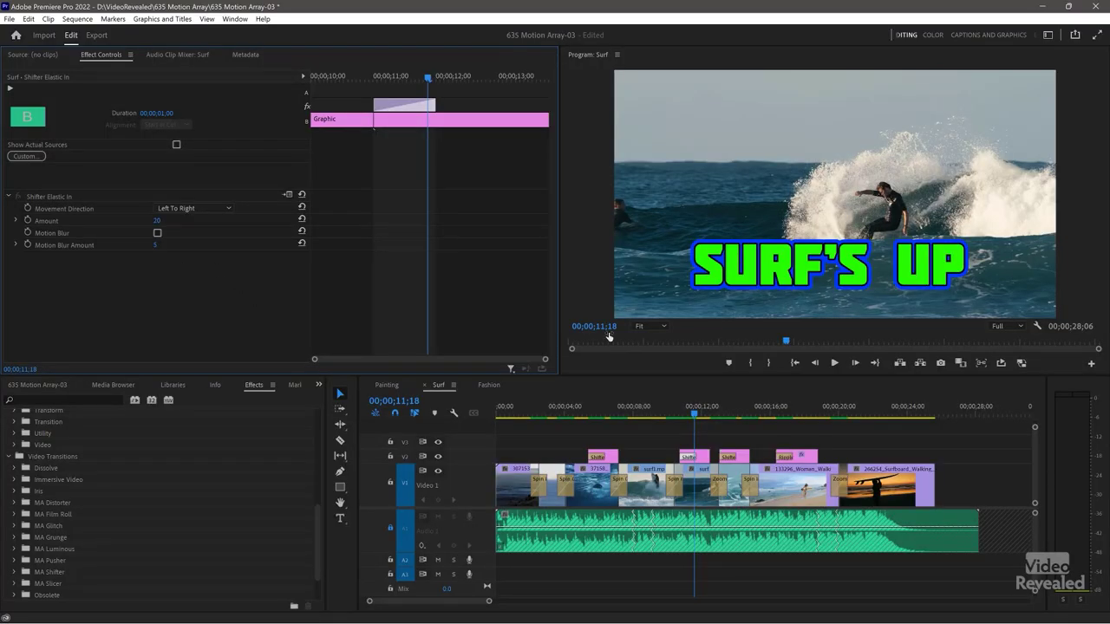
{"action": "left_click", "coordinate": [715, 418]}
{"action": "key", "text": "space"}
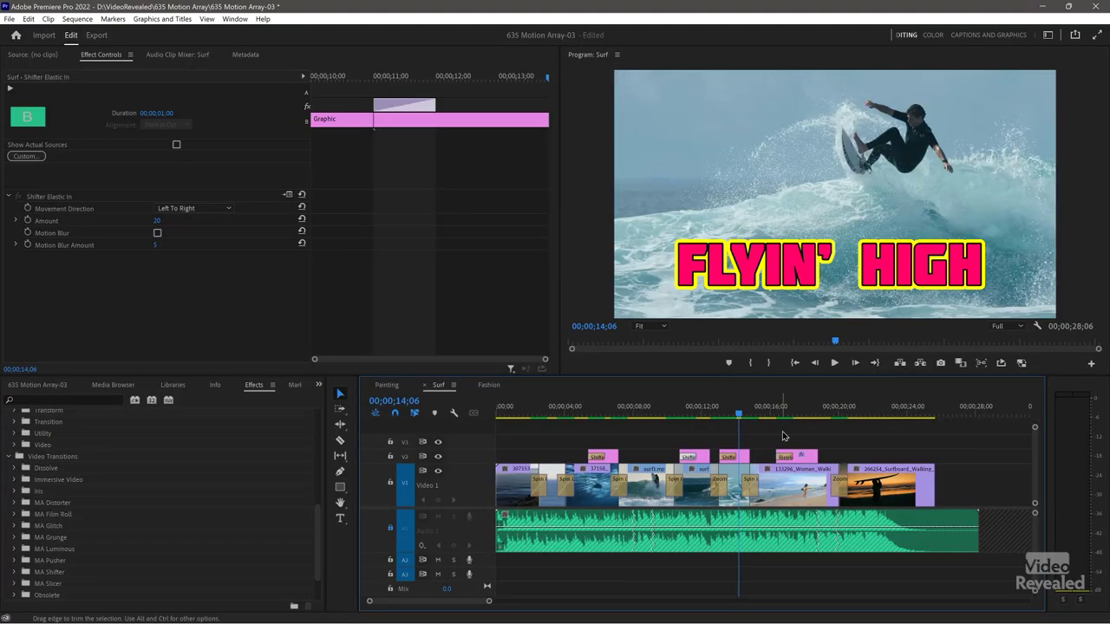
Step: Replay the One Sweet Day title, inspect its Rippler transition settings, then open the Fashion sequence
{"action": "left_click", "coordinate": [776, 411]}
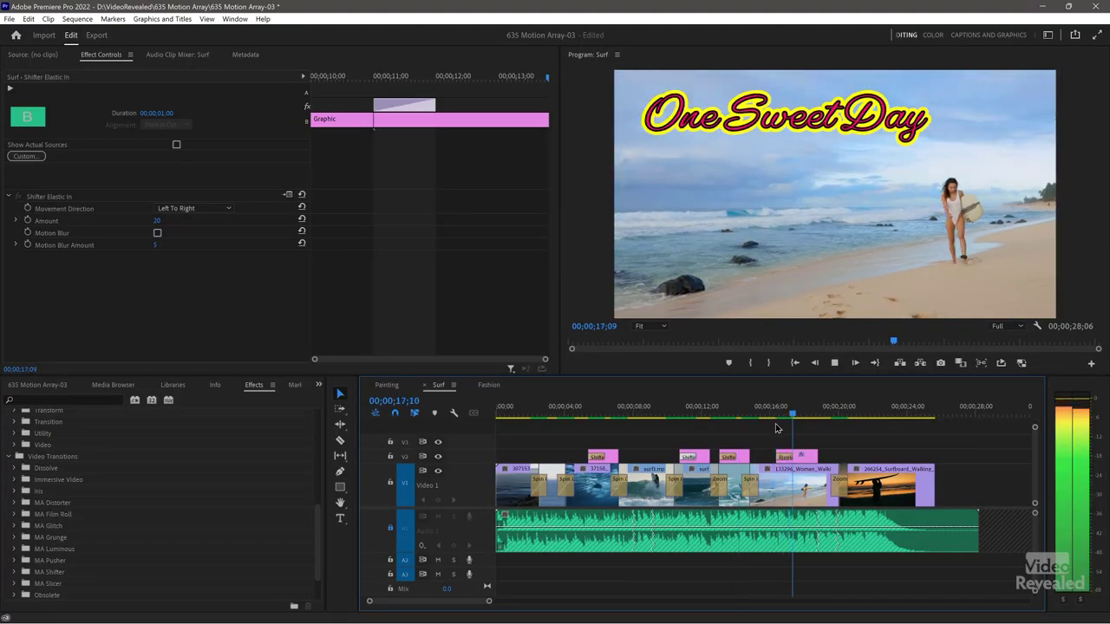
{"action": "left_click", "coordinate": [781, 409]}
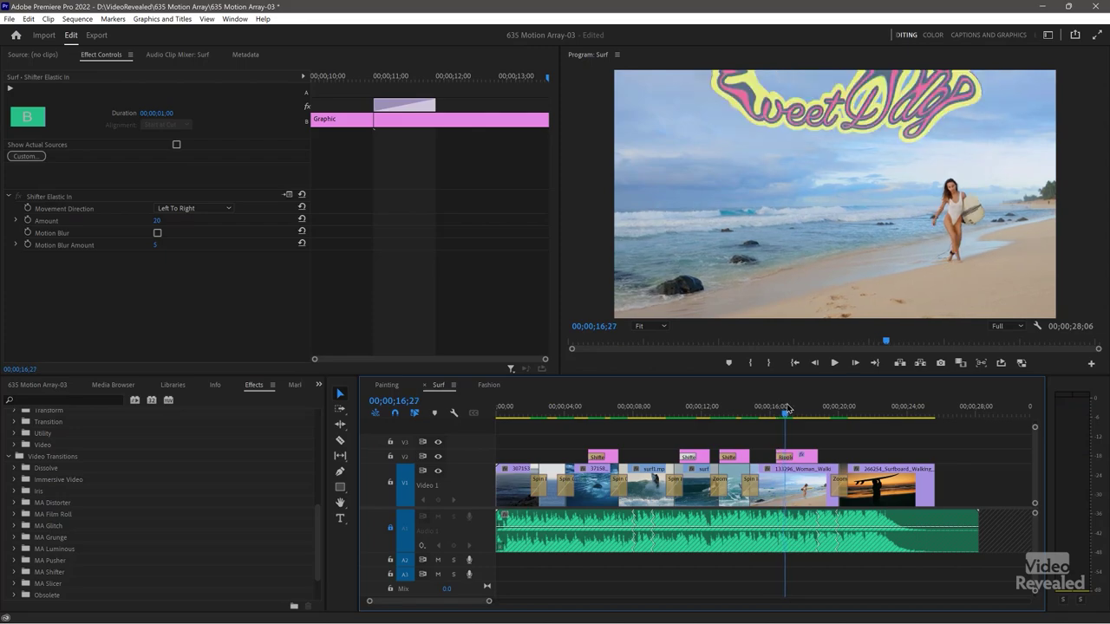
{"action": "left_click", "coordinate": [787, 458]}
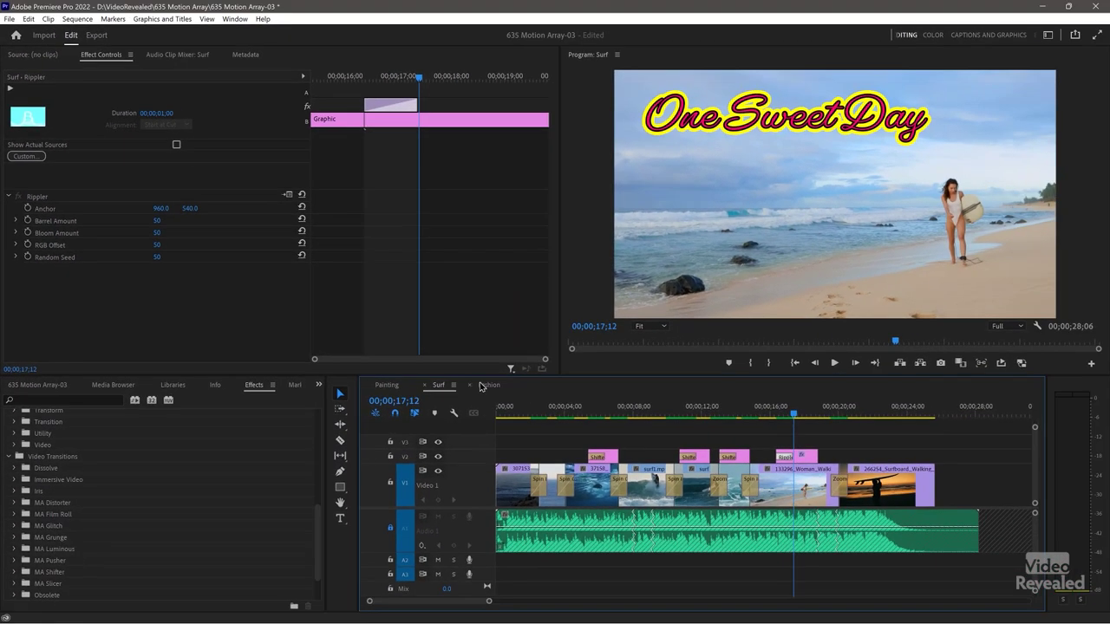
{"action": "left_click", "coordinate": [483, 389]}
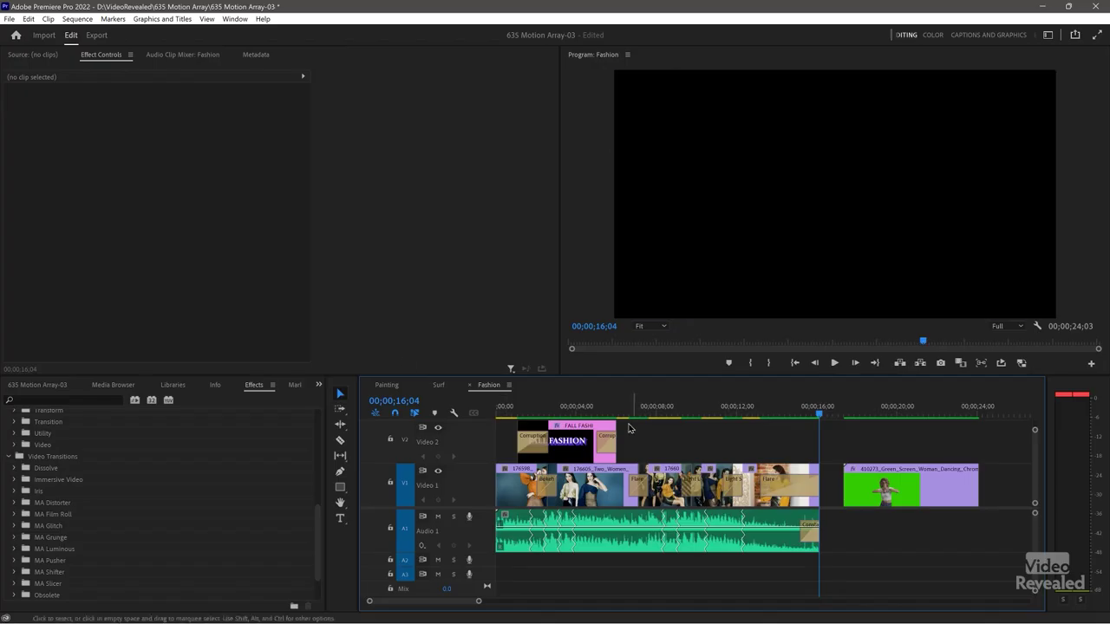
Step: Scrub back to FALL FASHION and select its Corruption transition (Glitch 30, Noise 20, Frequency 10)
{"action": "left_click_drag", "start_coordinate": [606, 409], "coordinate": [551, 422]}
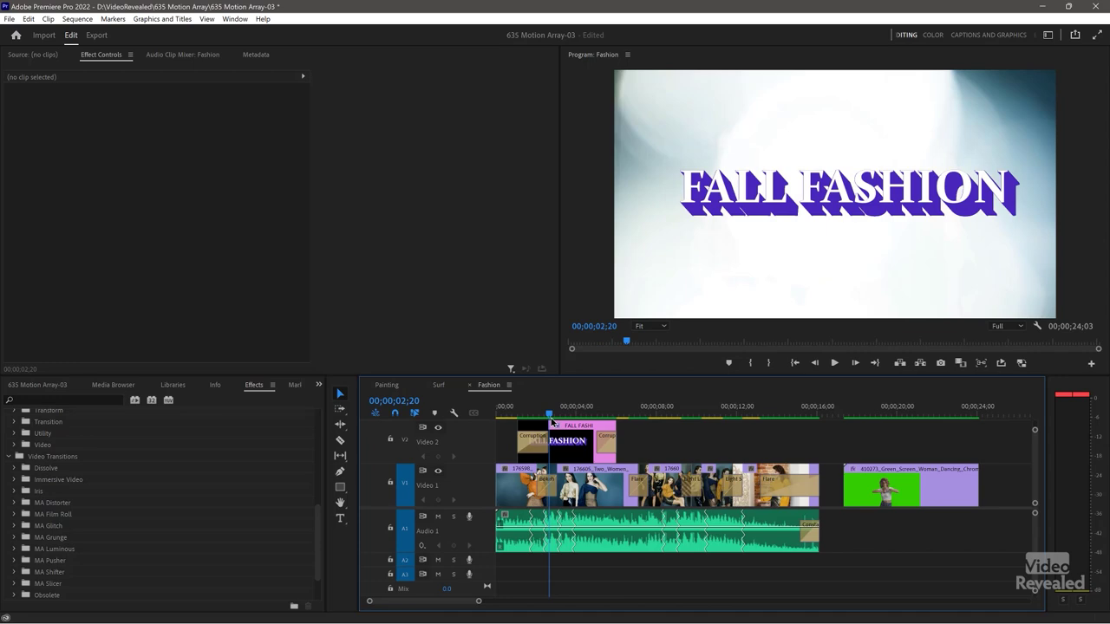
{"action": "left_click", "coordinate": [535, 445]}
Step: Hide the Video 2 title track and select the Video 1 Bokeh transition (Version 1, Screen blend)
{"action": "left_click_drag", "start_coordinate": [392, 76], "coordinate": [379, 76]}
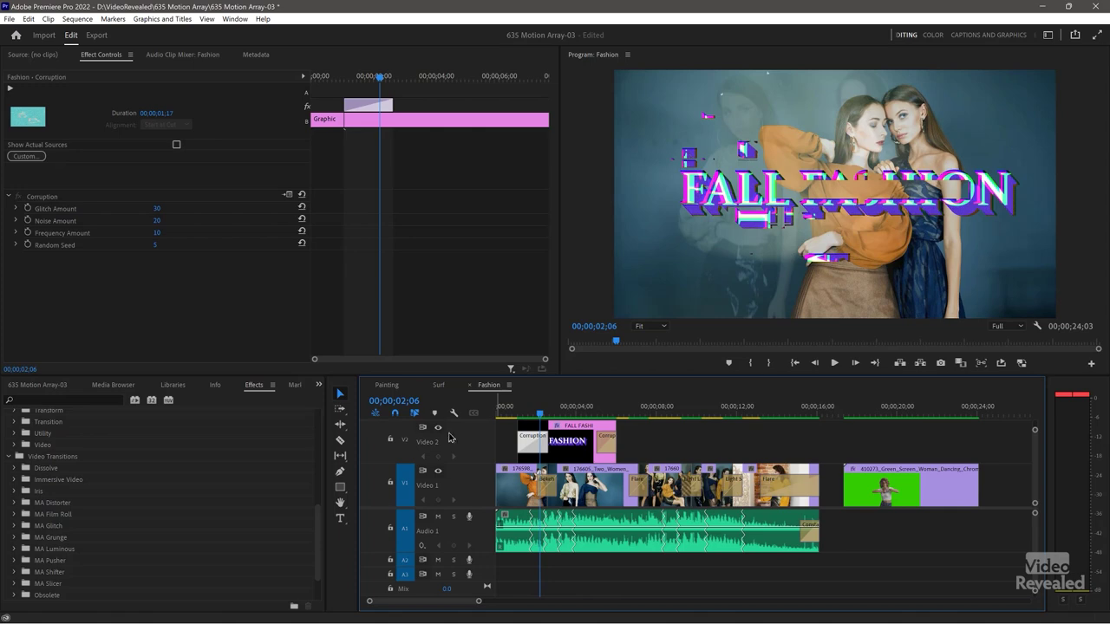
{"action": "left_click", "coordinate": [438, 428]}
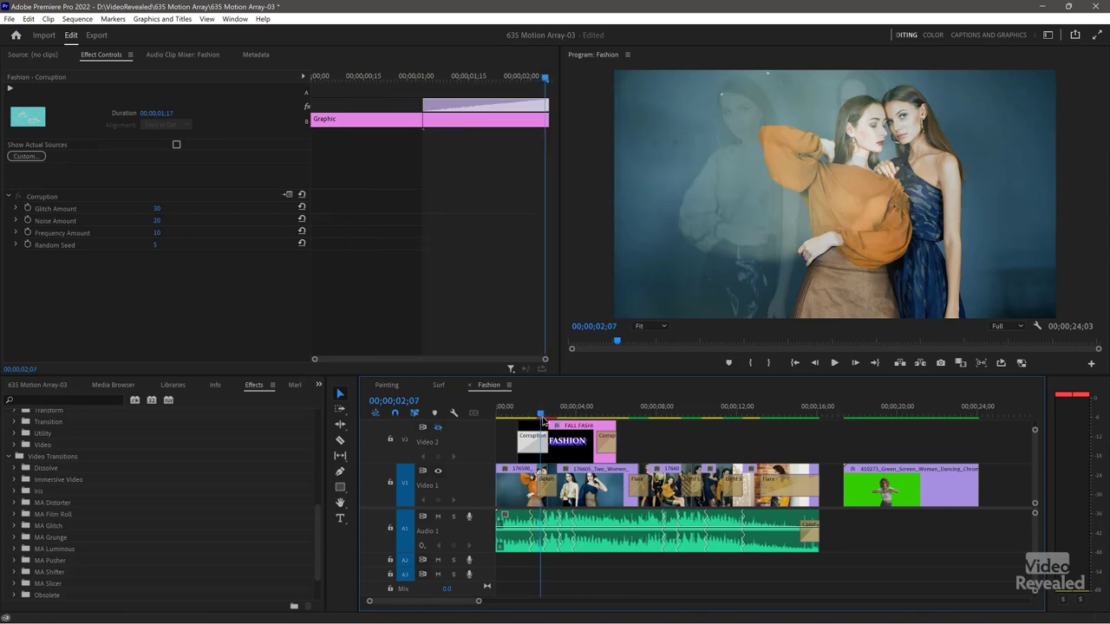
{"action": "left_click_drag", "start_coordinate": [544, 422], "coordinate": [549, 420]}
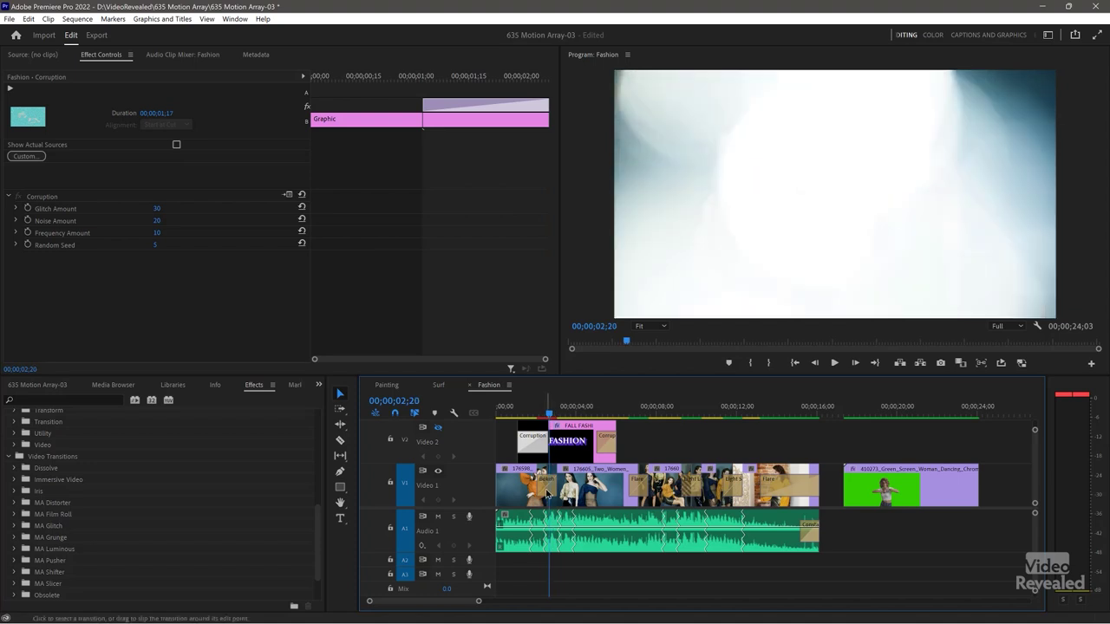
{"action": "left_click", "coordinate": [546, 492]}
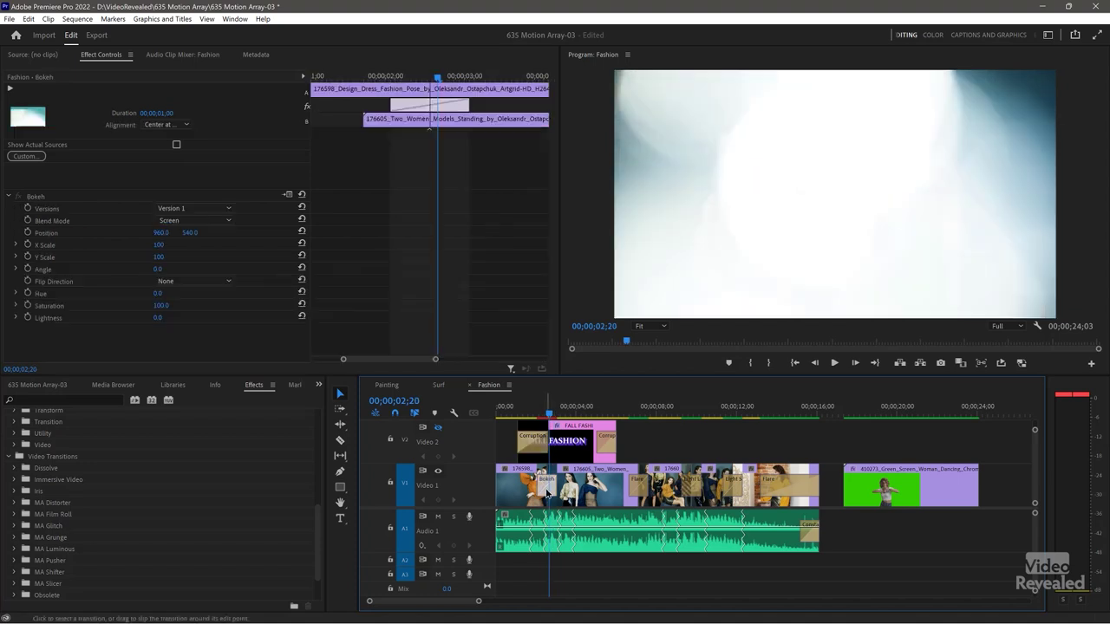
{"action": "left_click", "coordinate": [304, 78]}
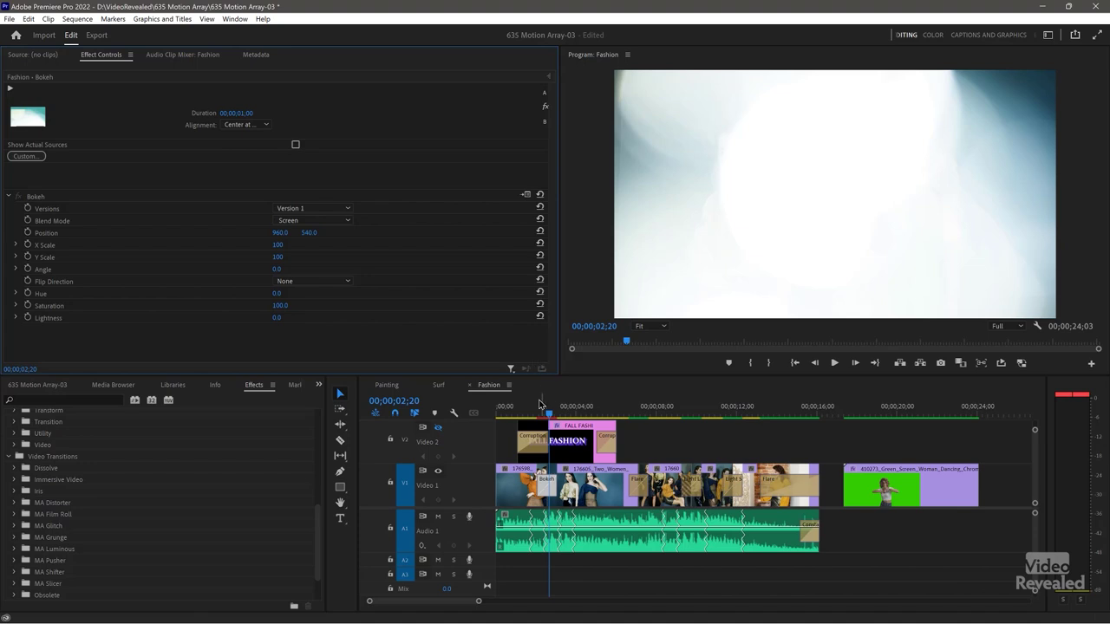
Step: Scrub across the Bokeh transition to preview its light leak over the two women
{"action": "left_click_drag", "start_coordinate": [547, 414], "coordinate": [533, 413]}
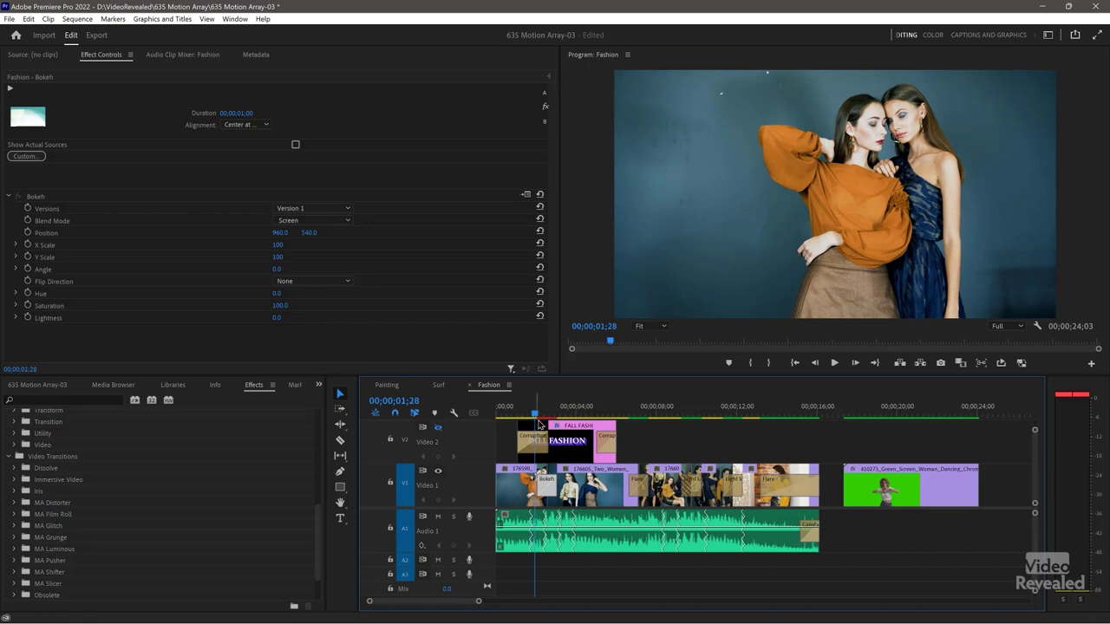
{"action": "left_click_drag", "start_coordinate": [540, 418], "coordinate": [550, 422]}
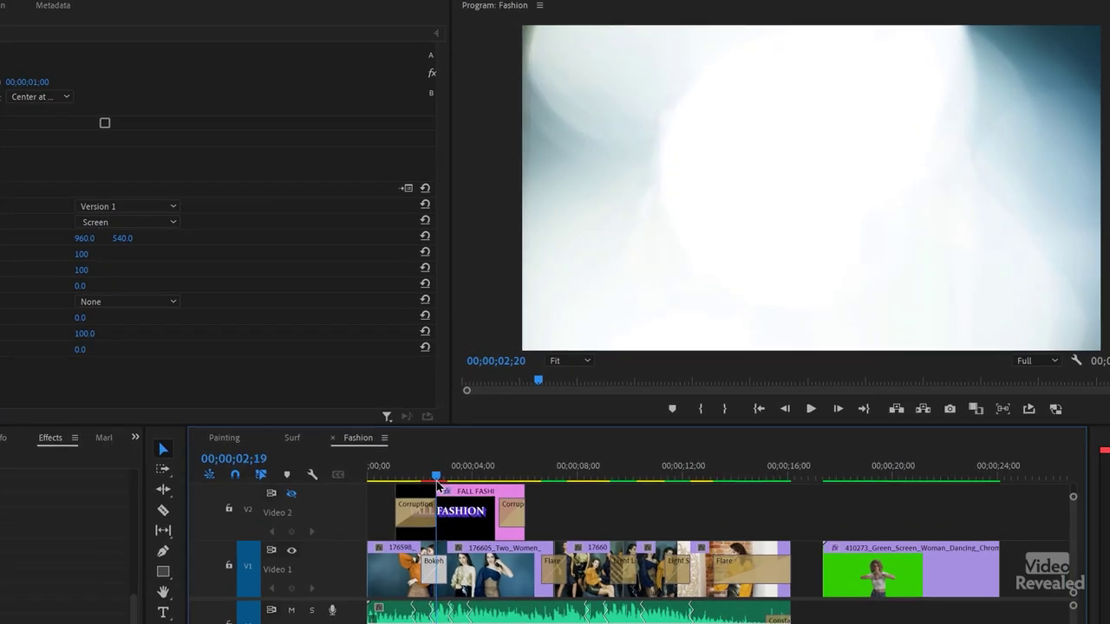
{"action": "left_click_drag", "start_coordinate": [438, 488], "coordinate": [434, 491]}
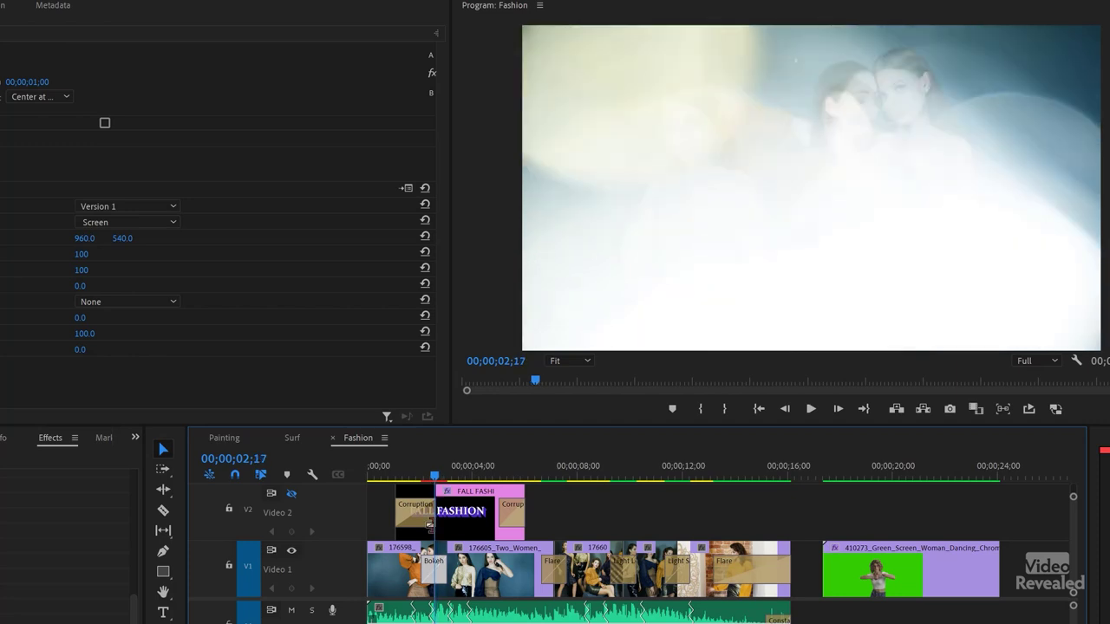
Step: Switch the Bokeh overlay to a different version and preview the new light leak
{"action": "left_click", "coordinate": [159, 208]}
{"action": "left_click", "coordinate": [144, 240]}
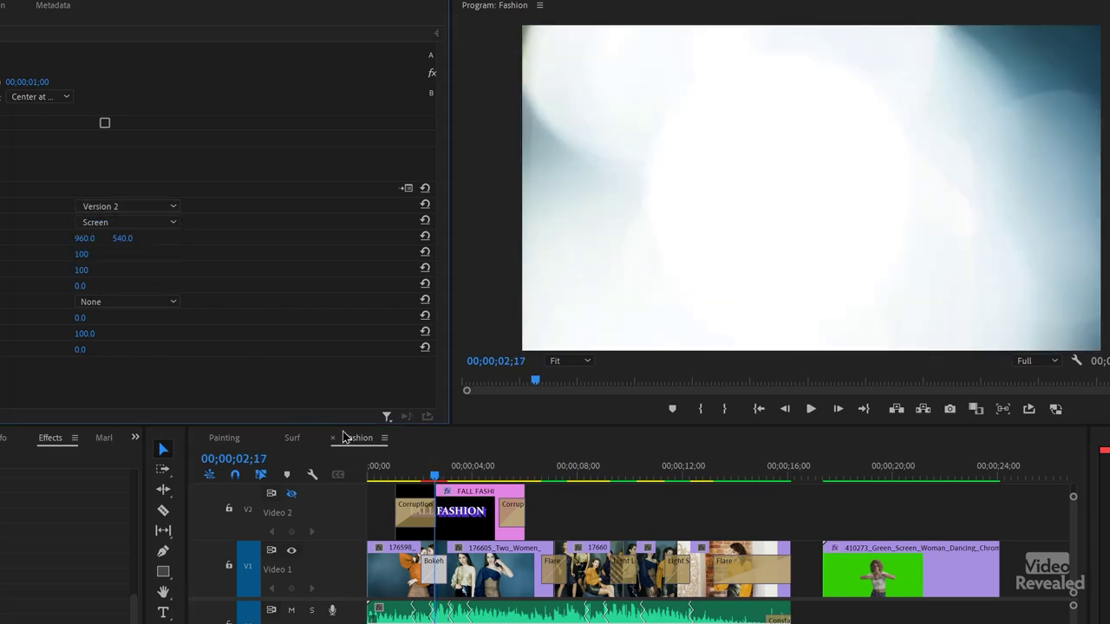
{"action": "left_click_drag", "start_coordinate": [433, 472], "coordinate": [438, 475]}
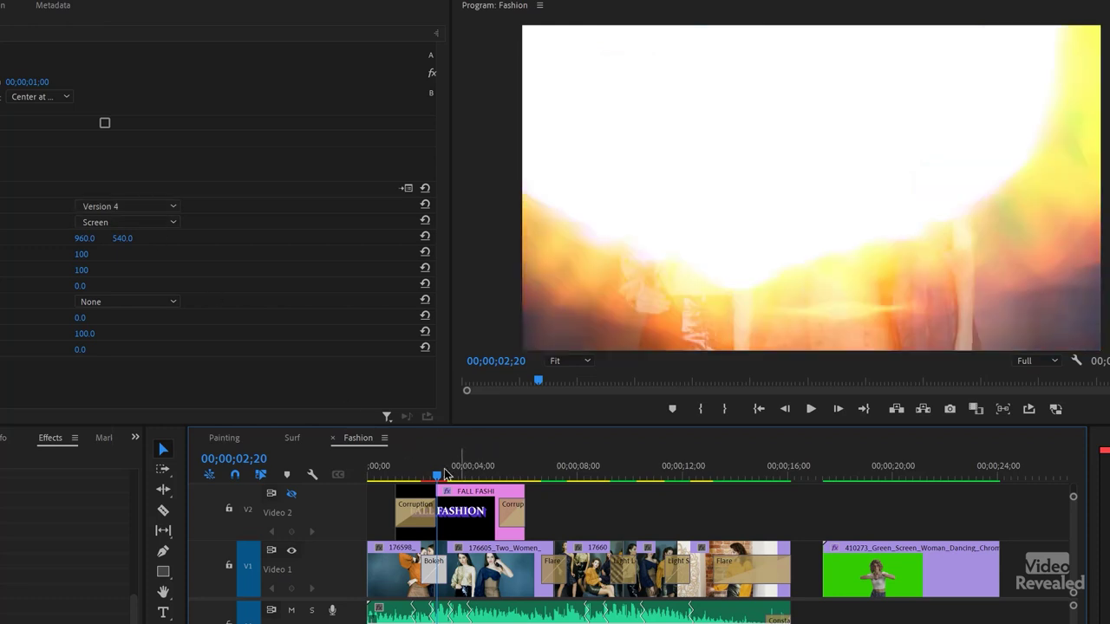
{"action": "mouse_move", "coordinate": [431, 478]}
{"action": "left_mouse_down"}
{"action": "mouse_move", "coordinate": [420, 479]}
{"action": "mouse_move", "coordinate": [446, 484]}
{"action": "mouse_move", "coordinate": [430, 482]}
{"action": "mouse_move", "coordinate": [439, 490]}
{"action": "left_mouse_up"}
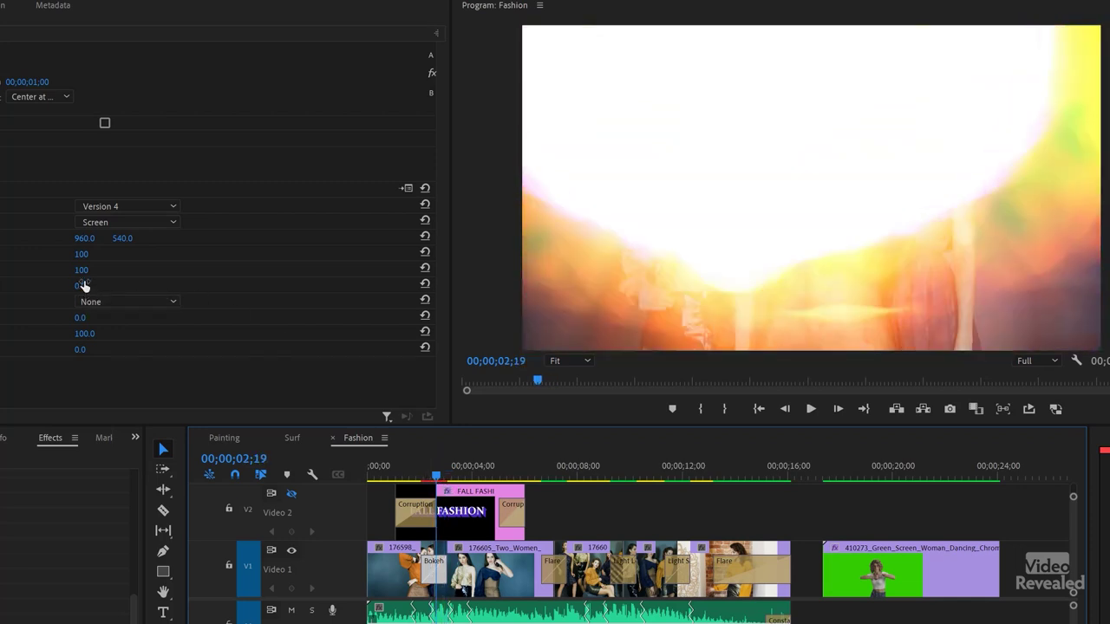
Step: Set Bokeh Y Scale to 144 and Hue to 116°, and lower Saturation for a green-cyan flare
{"action": "mouse_move", "coordinate": [79, 273]}
{"action": "left_mouse_down"}
{"action": "mouse_move", "coordinate": [51, 273]}
{"action": "mouse_move", "coordinate": [171, 272]}
{"action": "left_mouse_up"}
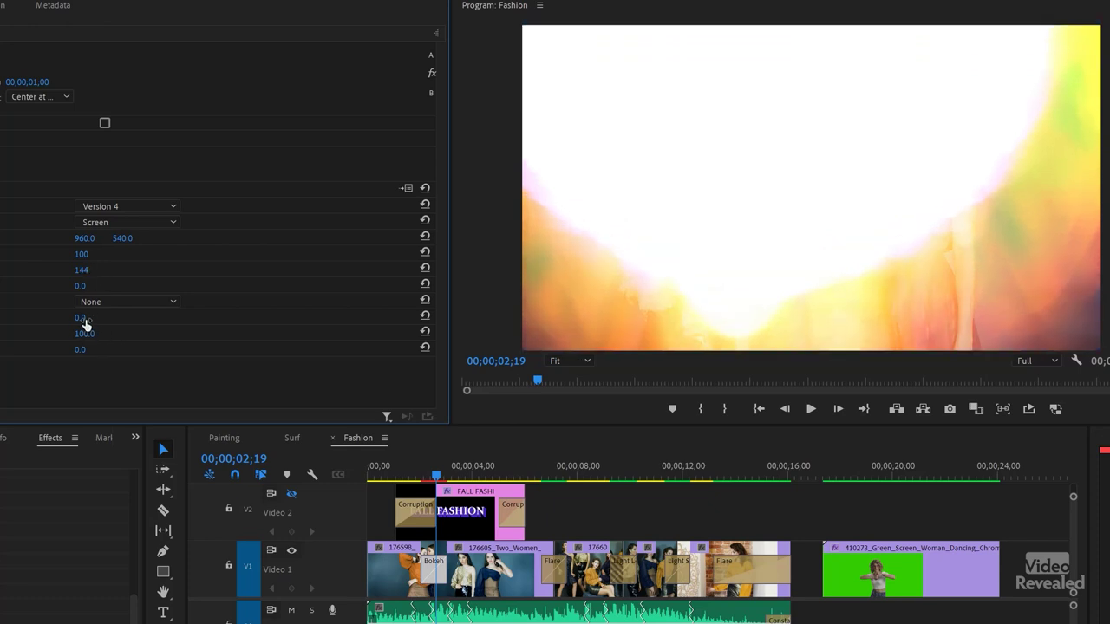
{"action": "left_click_drag", "start_coordinate": [82, 318], "coordinate": [219, 317]}
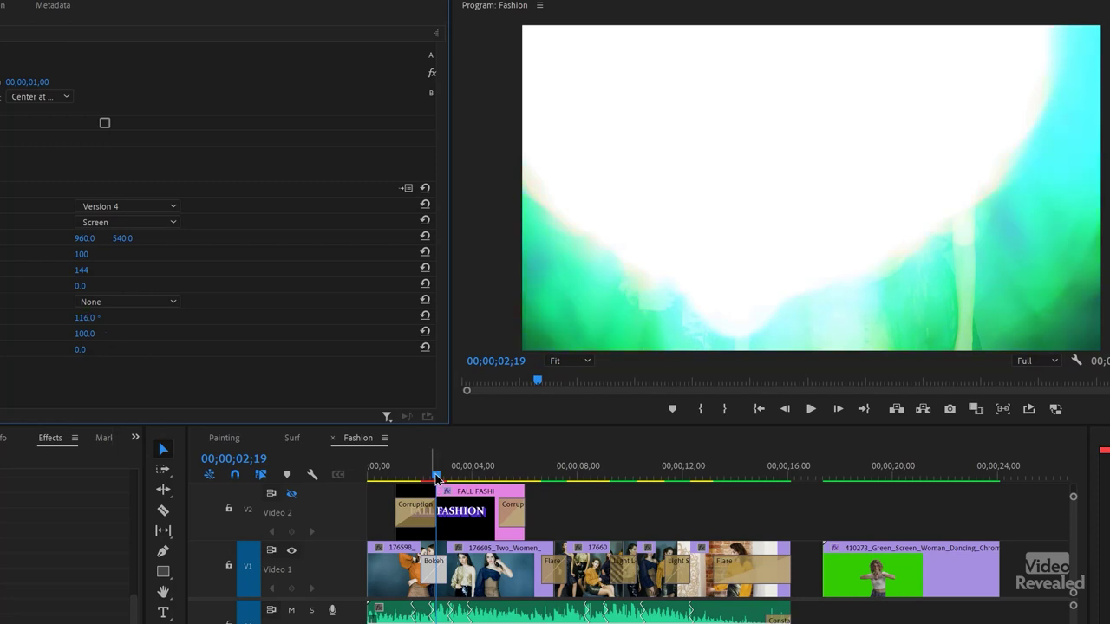
{"action": "mouse_move", "coordinate": [436, 479]}
{"action": "left_mouse_down"}
{"action": "mouse_move", "coordinate": [422, 475]}
{"action": "mouse_move", "coordinate": [438, 487]}
{"action": "left_mouse_up"}
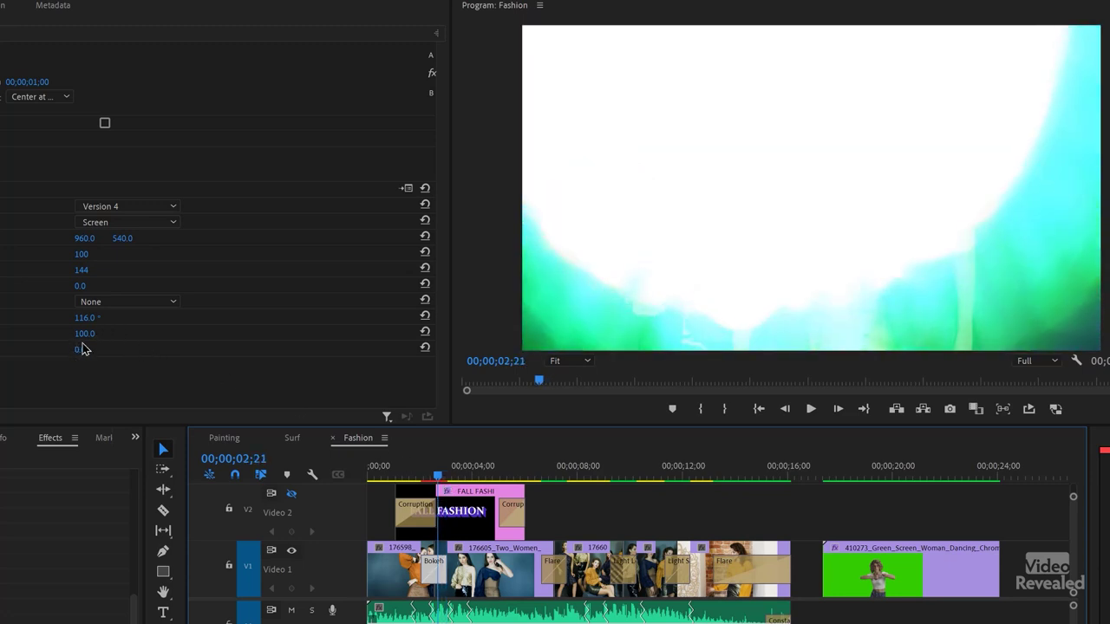
{"action": "left_click_drag", "start_coordinate": [82, 333], "coordinate": [52, 333]}
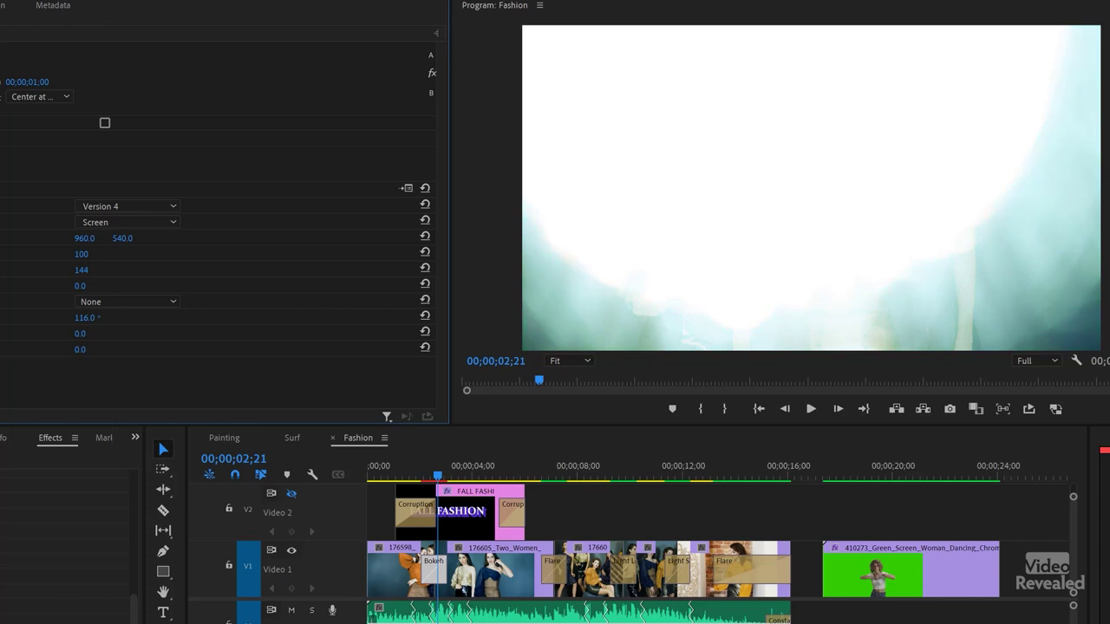
{"action": "left_click_drag", "start_coordinate": [81, 333], "coordinate": [57, 333]}
Step: Set the Flare overlay near 7 seconds to Version 3 and preview its sweep between fashion shots
{"action": "left_click_drag", "start_coordinate": [539, 472], "coordinate": [556, 477]}
{"action": "left_click", "coordinate": [556, 579]}
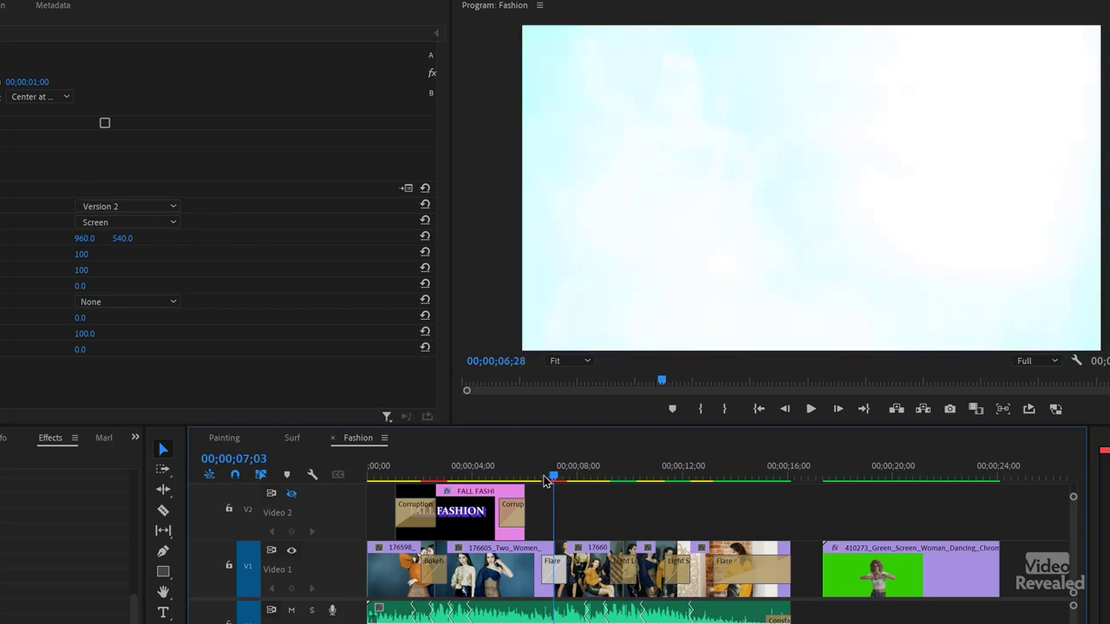
{"action": "left_click_drag", "start_coordinate": [545, 481], "coordinate": [548, 483]}
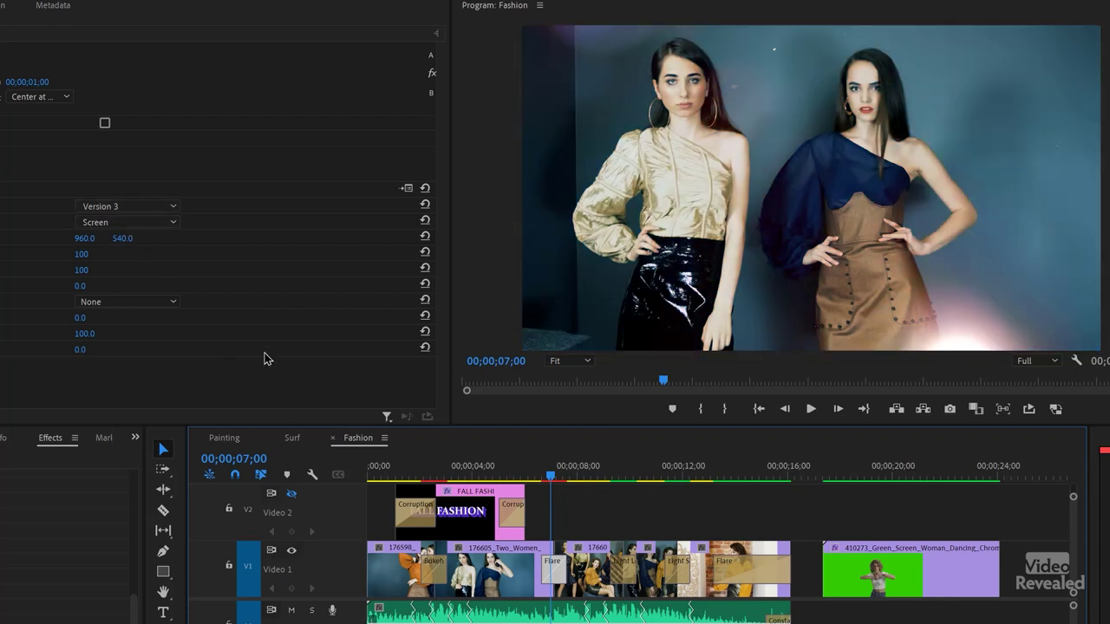
{"action": "left_click_drag", "start_coordinate": [550, 478], "coordinate": [555, 482]}
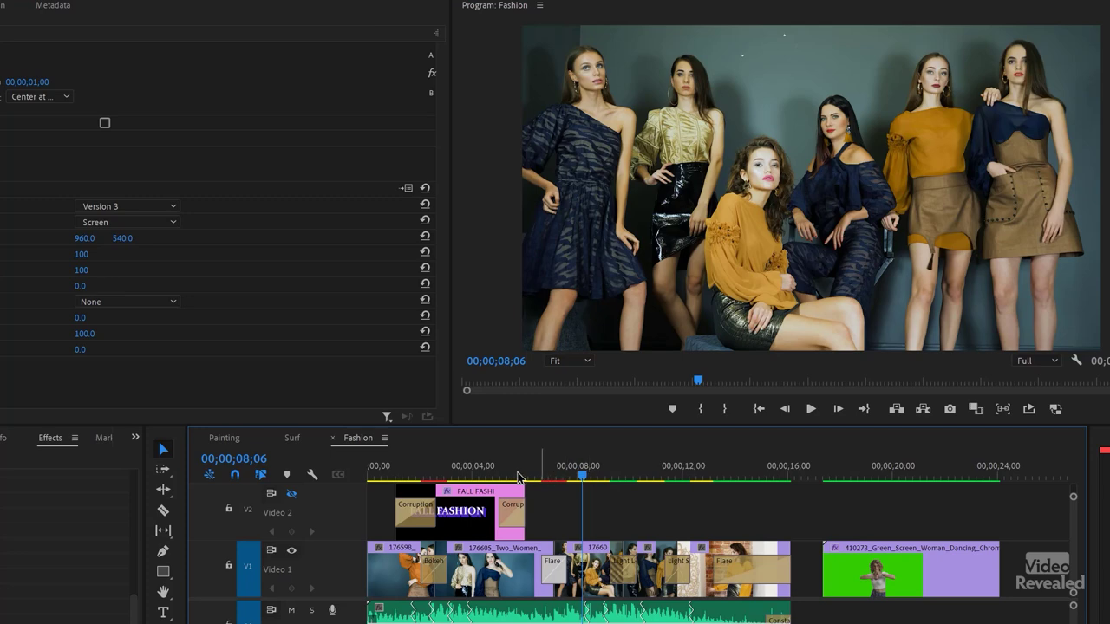
Step: Play the FALL FASHION title from 3;06, then select it to show its Long Shadow settings
{"action": "left_click", "coordinate": [451, 474]}
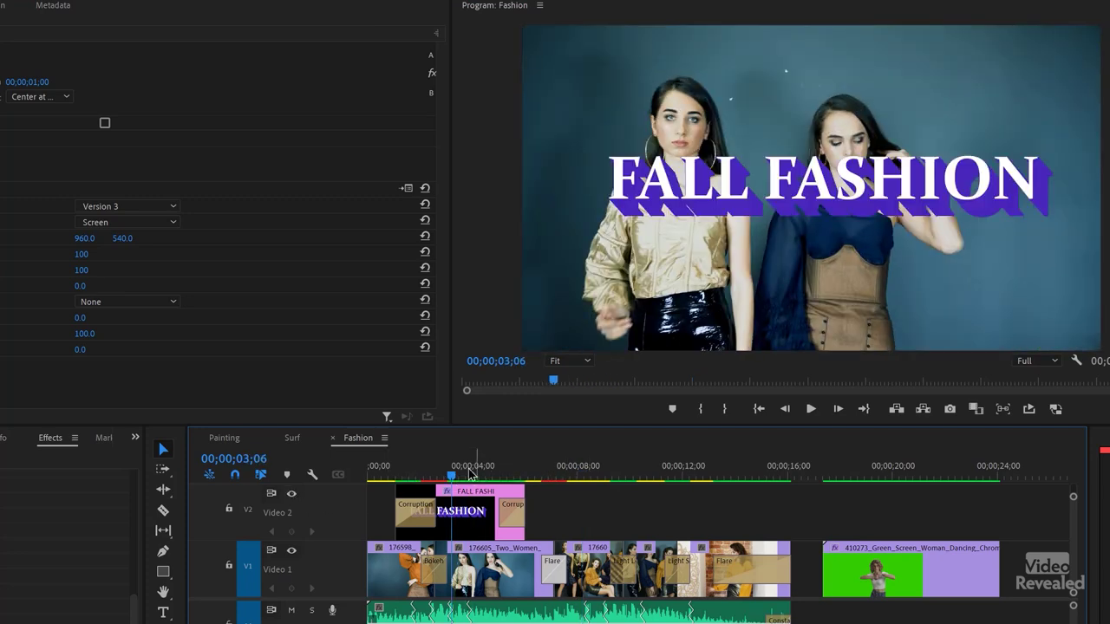
{"action": "key", "text": "space"}
{"action": "key", "text": "space"}
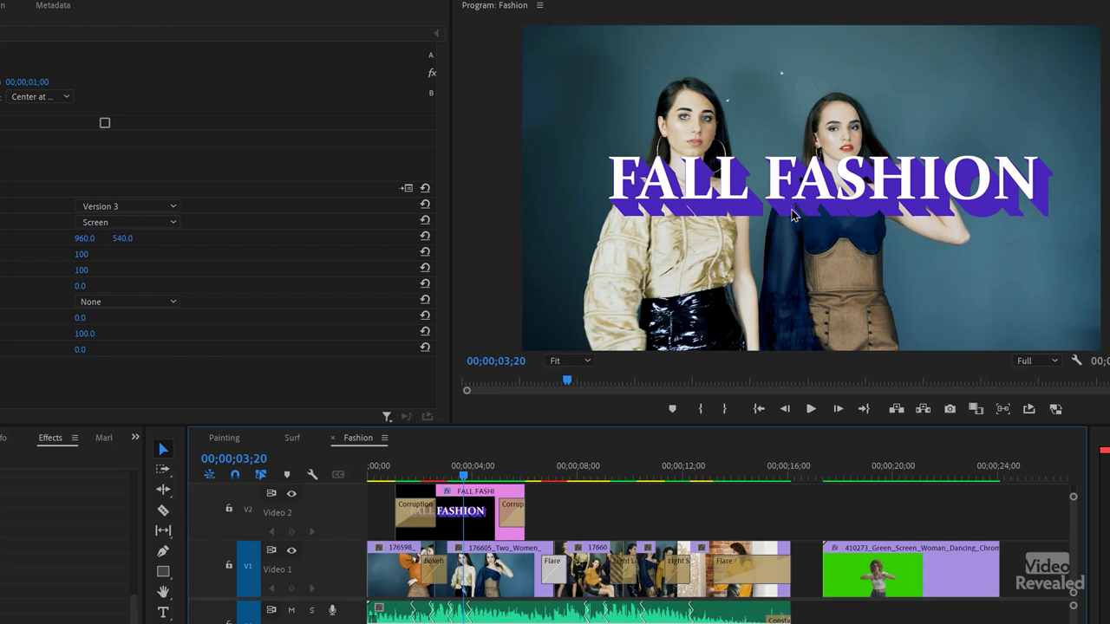
{"action": "left_click_drag", "start_coordinate": [457, 476], "coordinate": [468, 512]}
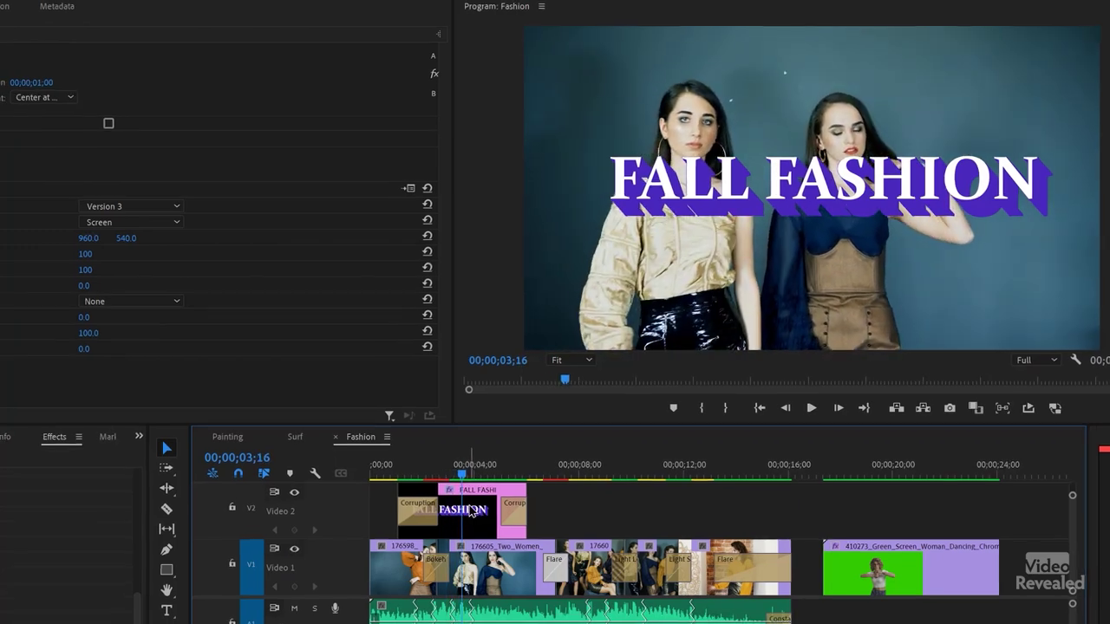
{"action": "left_click", "coordinate": [473, 512]}
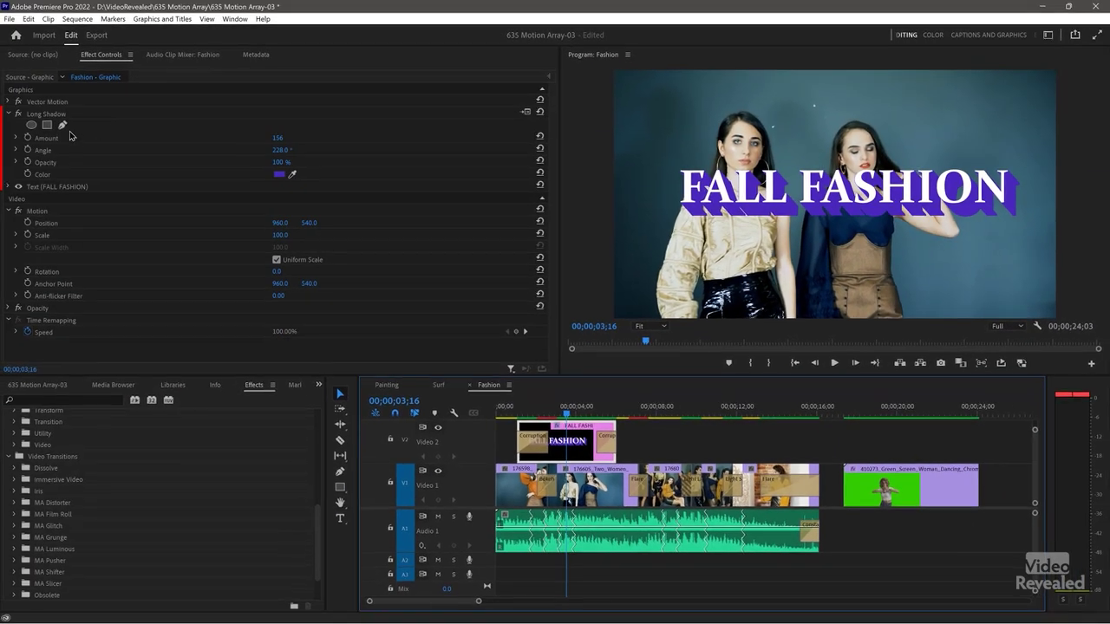
Step: Compare the title with Long Shadow off and on, then set Amount 394 and Angle 1x226°
{"action": "left_click", "coordinate": [19, 114]}
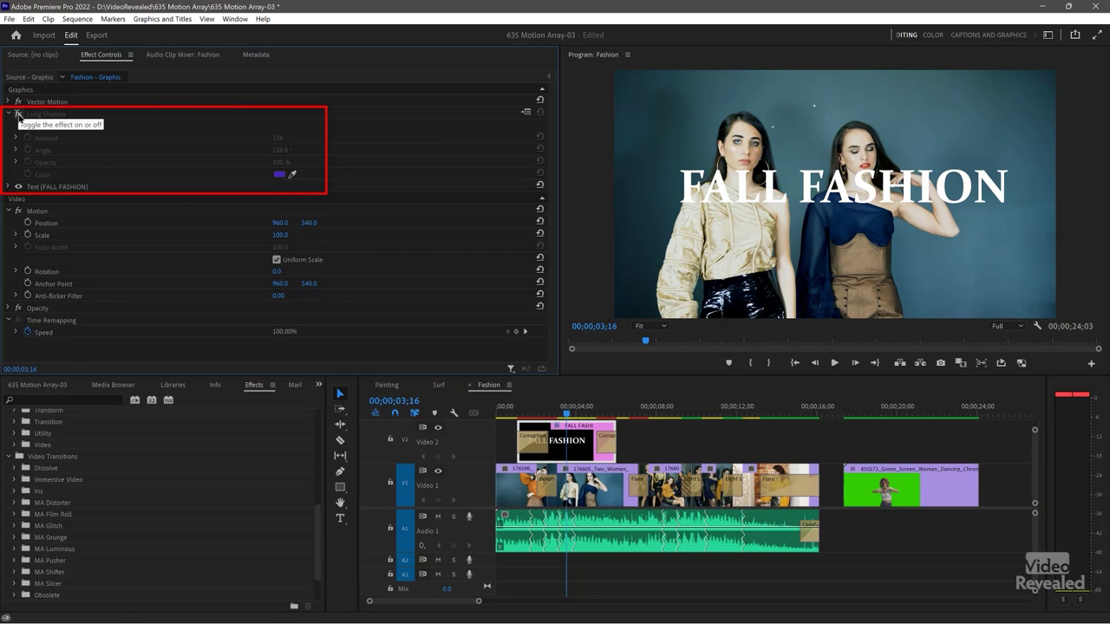
{"action": "left_click", "coordinate": [18, 114]}
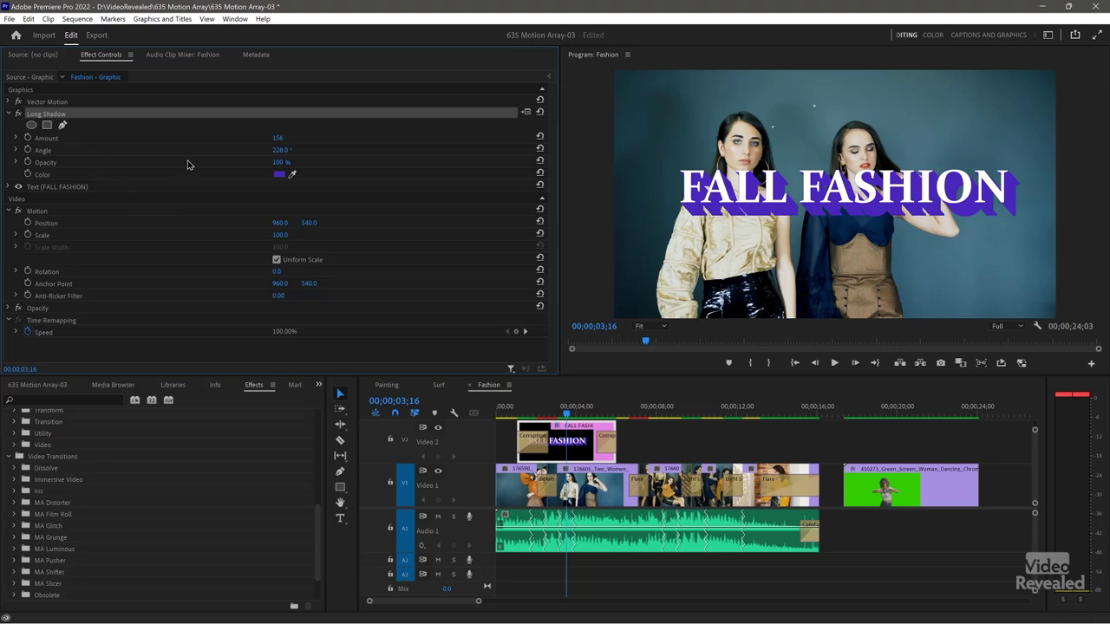
{"action": "left_click_drag", "start_coordinate": [280, 155], "coordinate": [265, 171]}
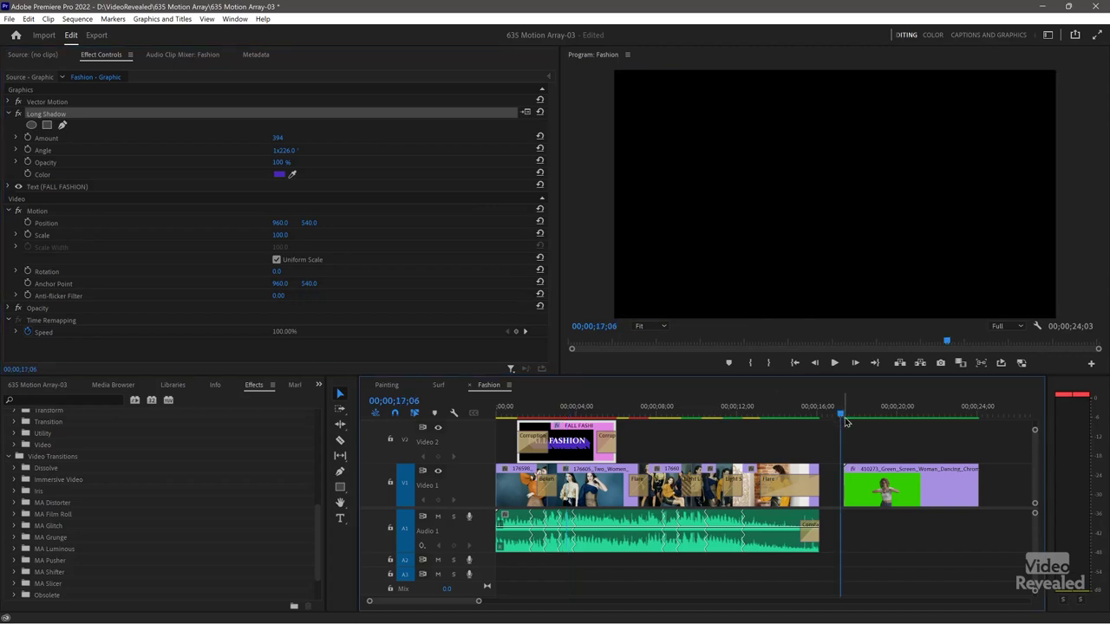
Step: Toggle the dancer clip's Ultra Key off and on, shorten its Long Shadow to Amount 420, and play it back
{"action": "key", "text": "space"}
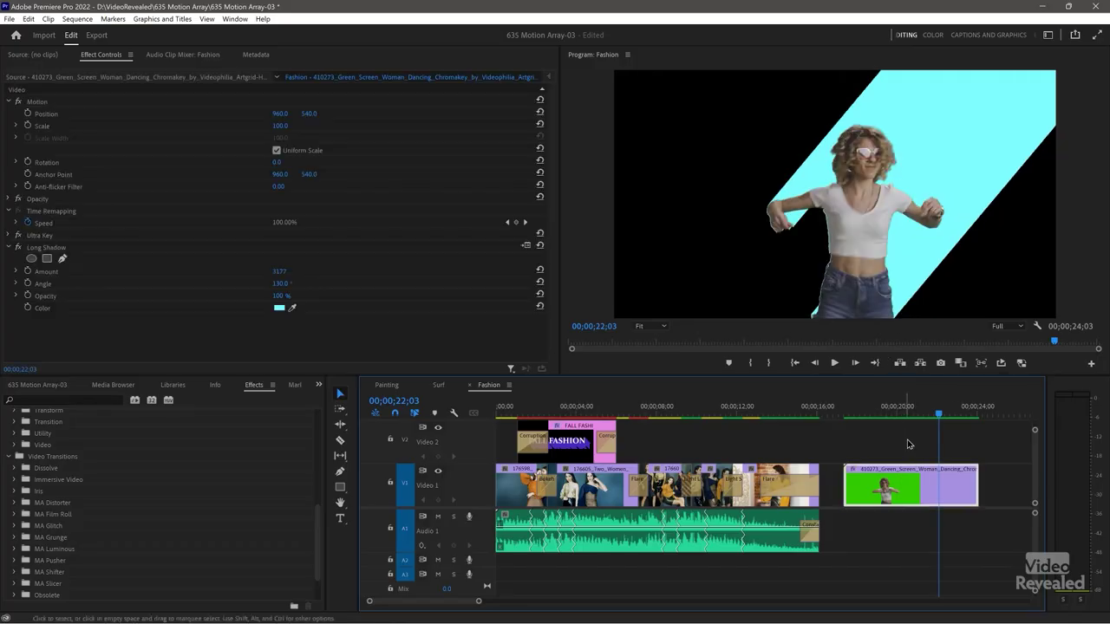
{"action": "left_click", "coordinate": [909, 415]}
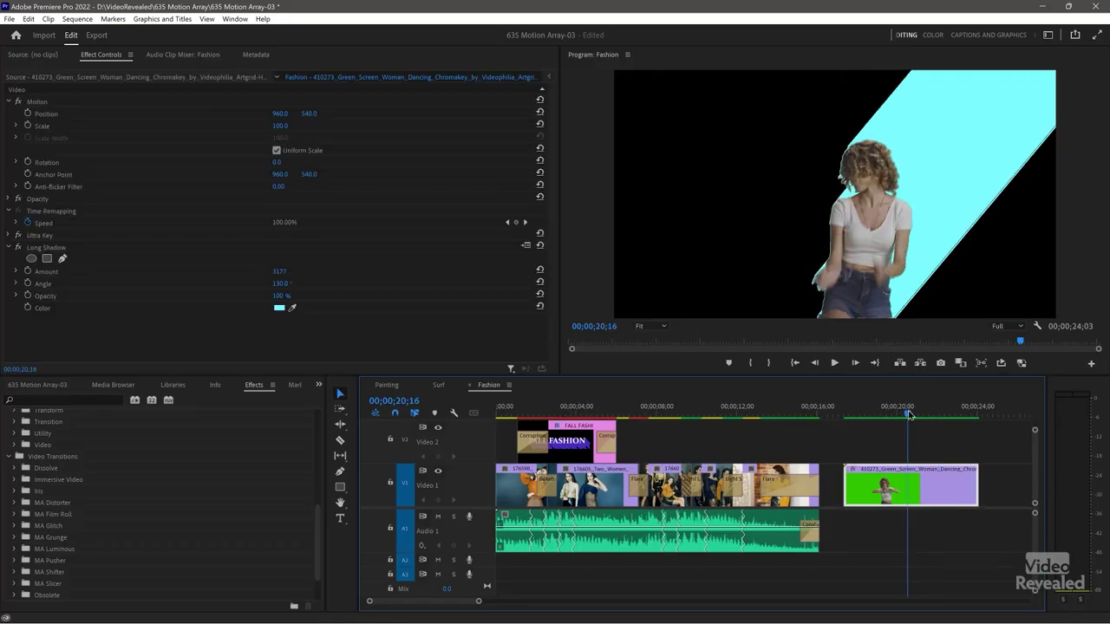
{"action": "left_click", "coordinate": [18, 235]}
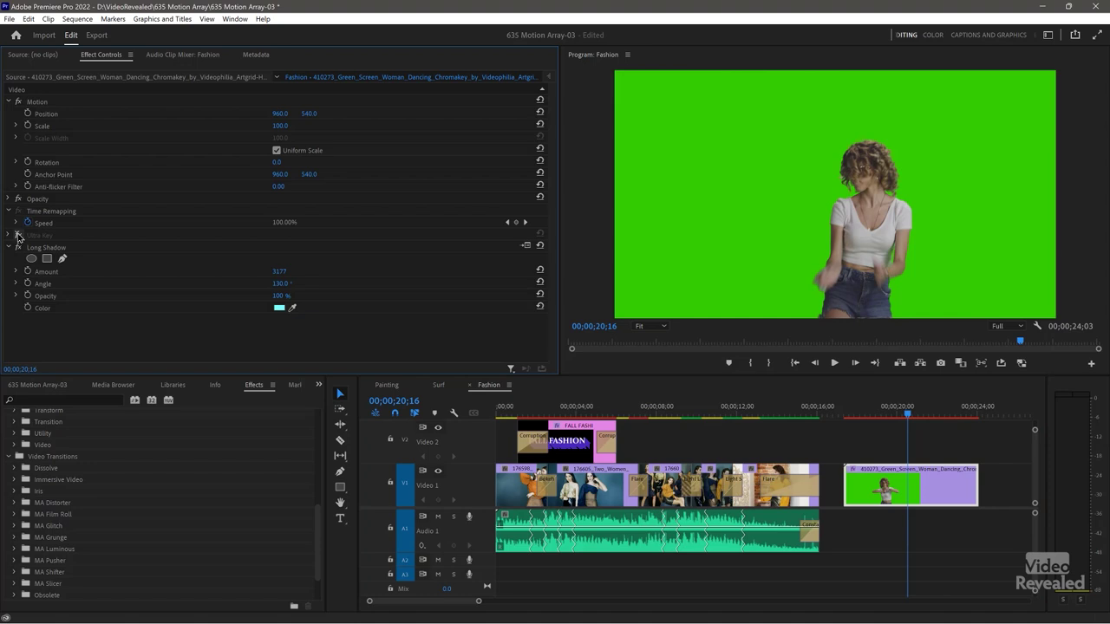
{"action": "left_click", "coordinate": [18, 235]}
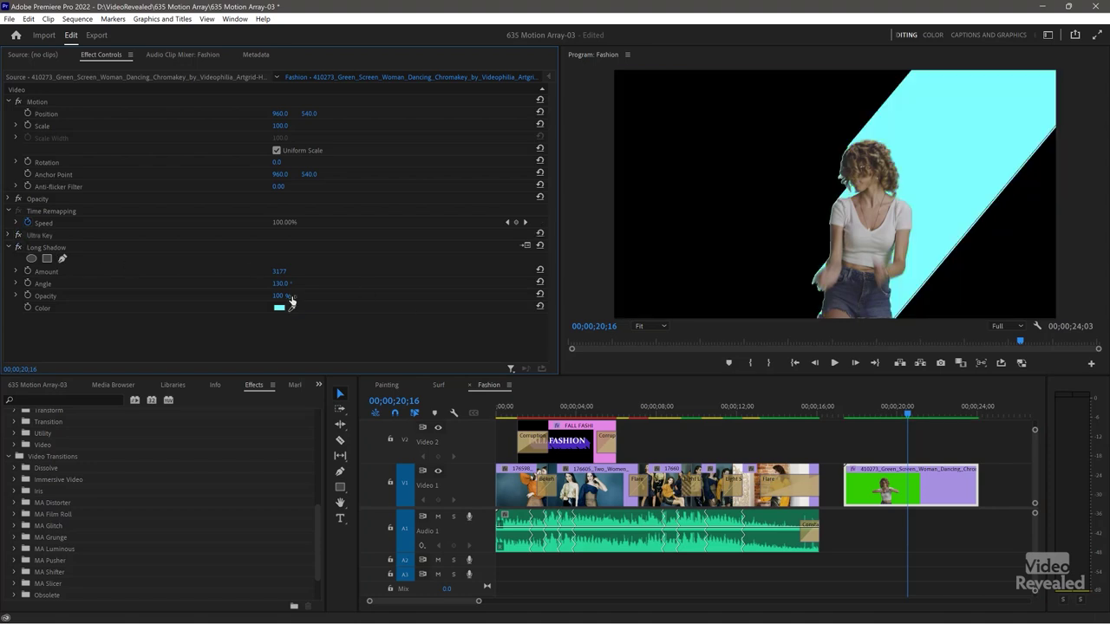
{"action": "mouse_move", "coordinate": [279, 272]}
{"action": "left_mouse_down"}
{"action": "mouse_move", "coordinate": [252, 271]}
{"action": "mouse_move", "coordinate": [303, 267]}
{"action": "mouse_move", "coordinate": [243, 272]}
{"action": "mouse_move", "coordinate": [274, 272]}
{"action": "left_mouse_up"}
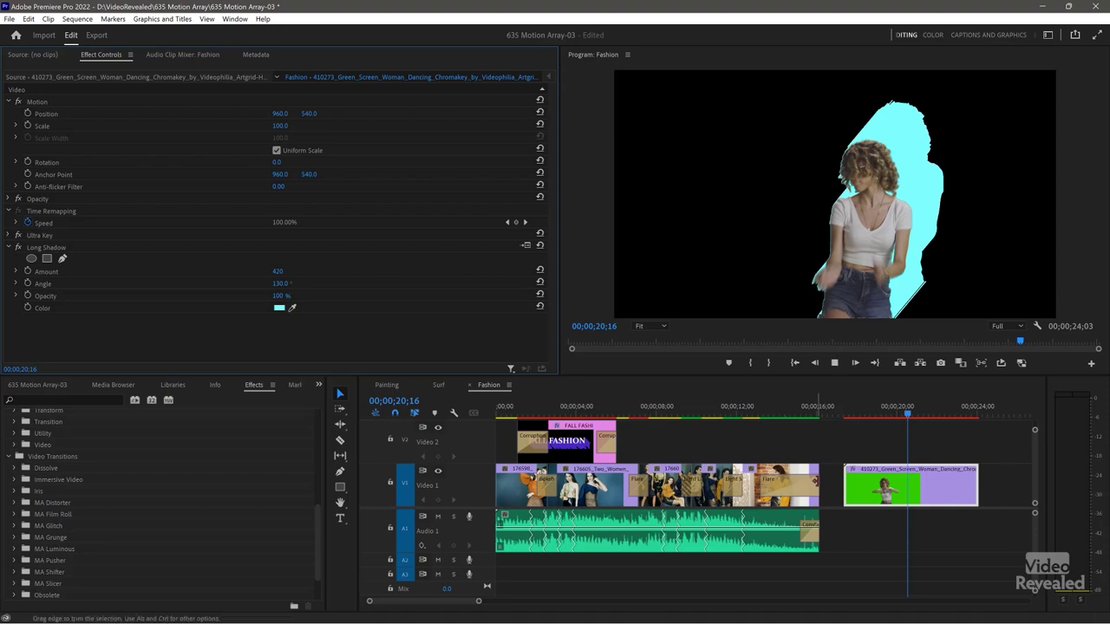
{"action": "key", "text": "space"}
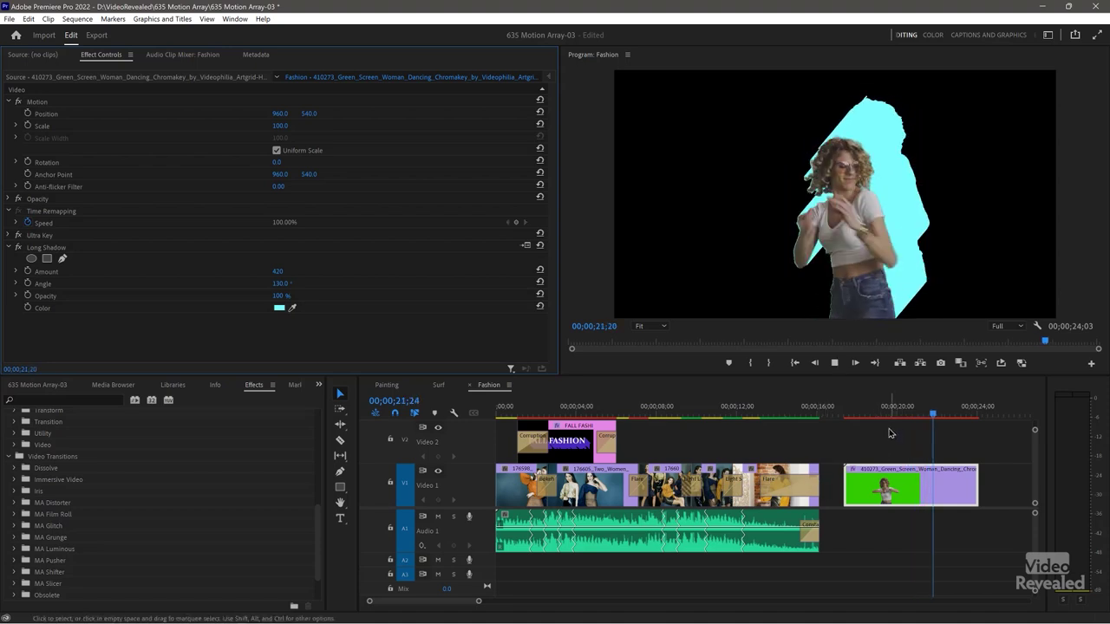